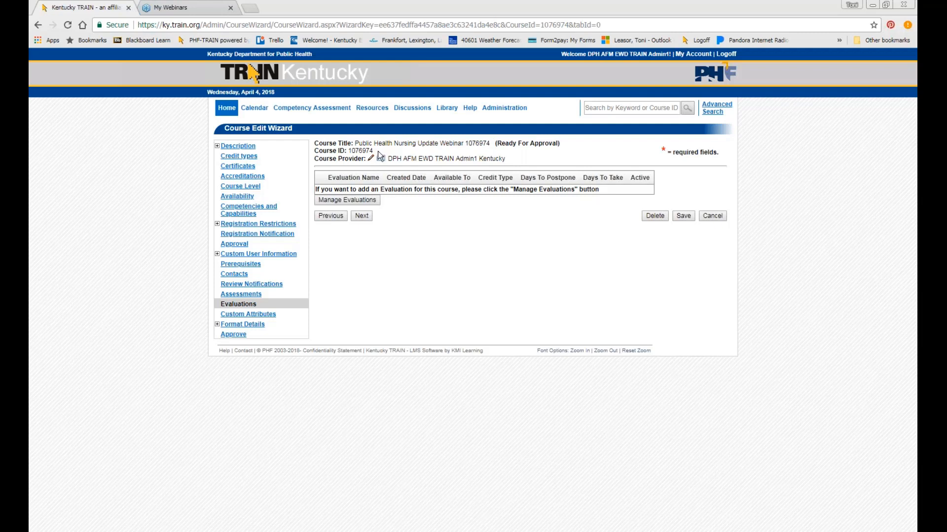
# Step: Copy the course title "Public Health Nursing Update Webinar 1076974" from the course details
pyautogui.moveTo(490, 143); pyautogui.dragTo(355, 144)
pyautogui.hotkey('ctrl', 'c')
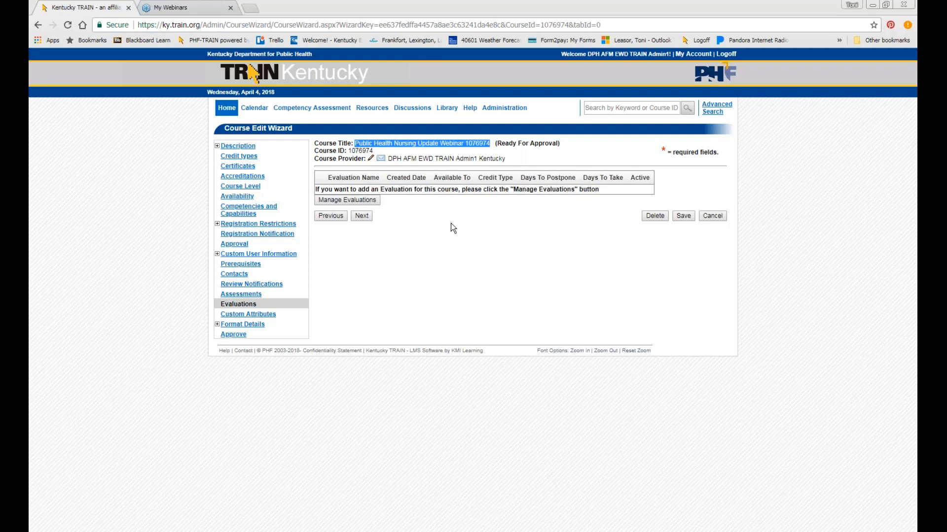
pyautogui.click(392, 215)
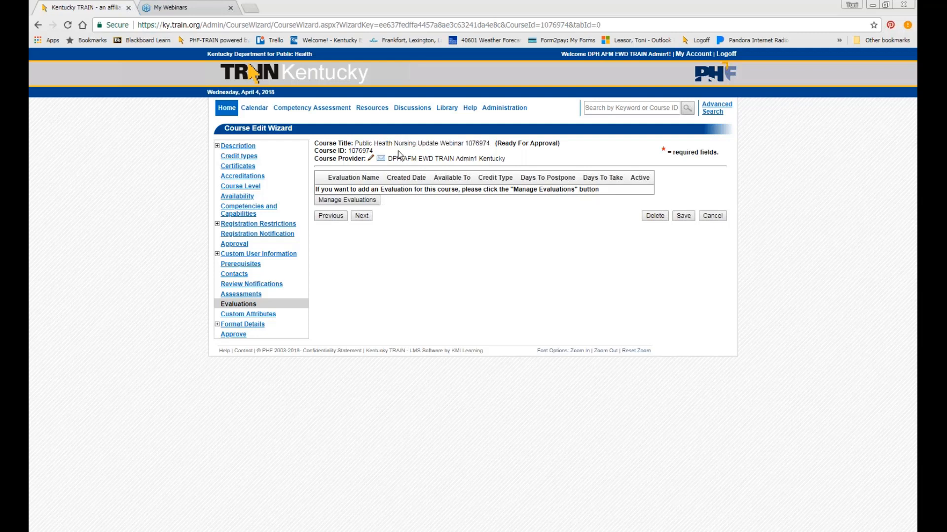
# Step: Add a new evaluation for the course, using the copied title "Public Health Nursing Update Webinar 1076974" as its name
pyautogui.click(375, 201)
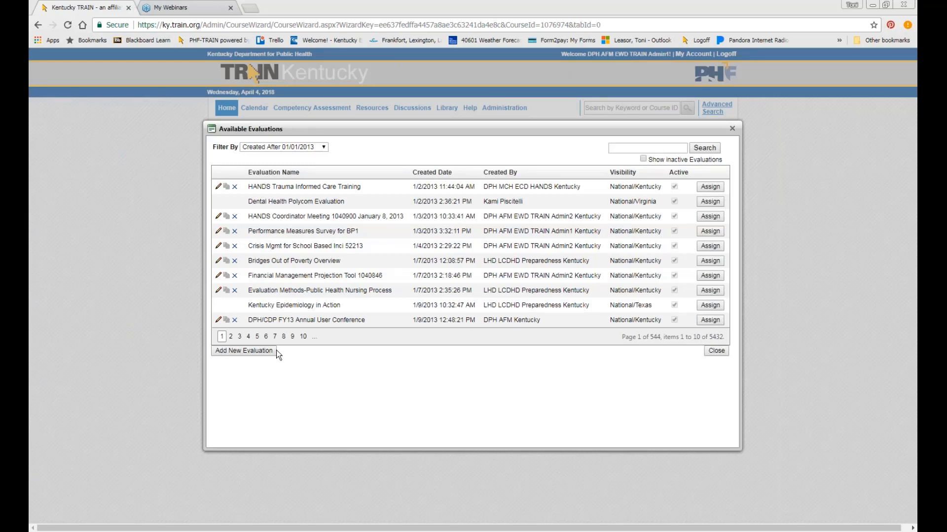
pyautogui.click(260, 351)
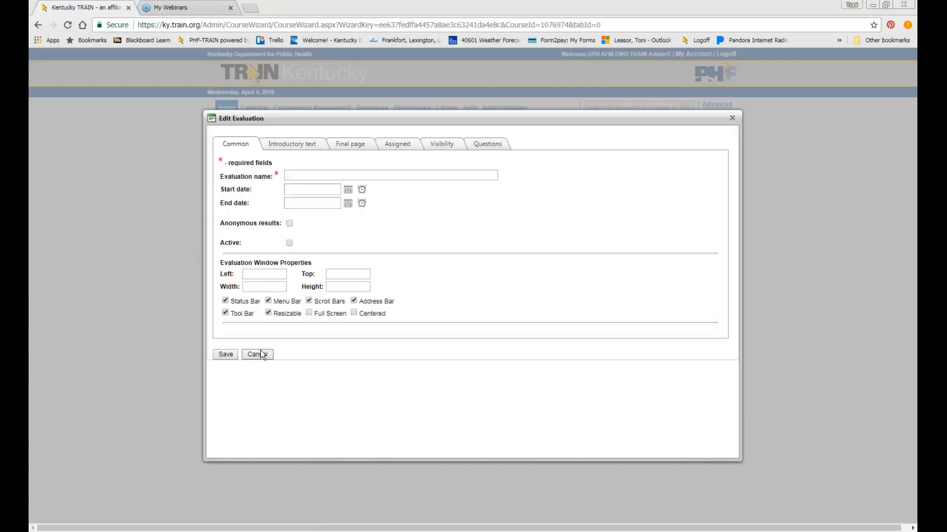
pyautogui.click(336, 174)
pyautogui.hotkey('ctrl', 'v')
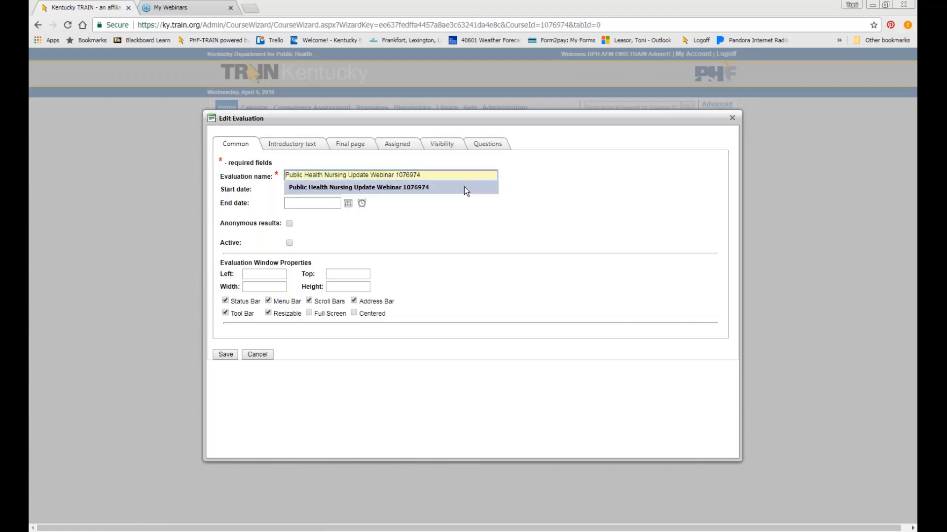
pyautogui.click(464, 186)
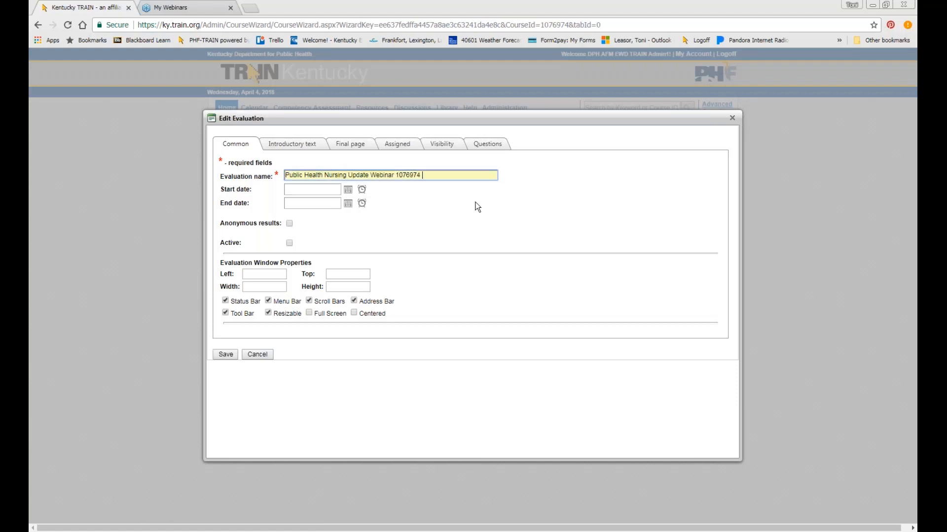
pyautogui.click(444, 175)
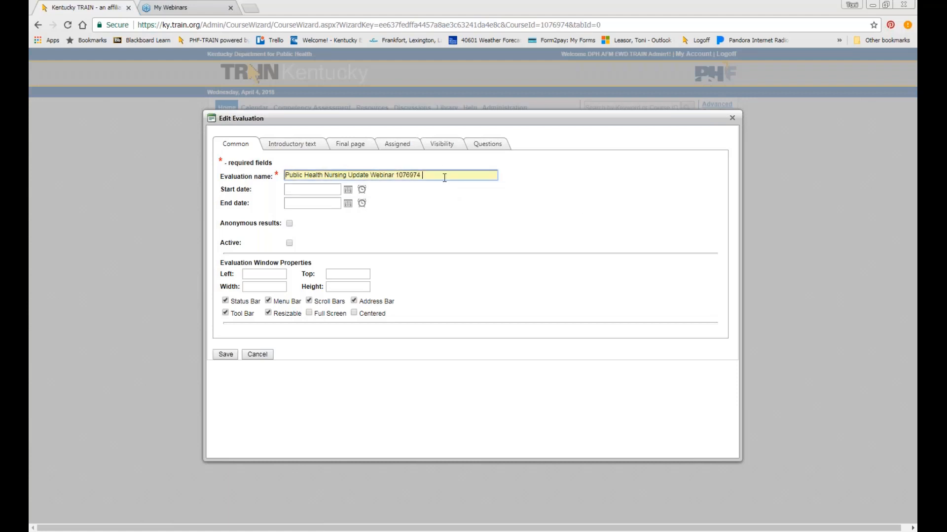
pyautogui.click(546, 187)
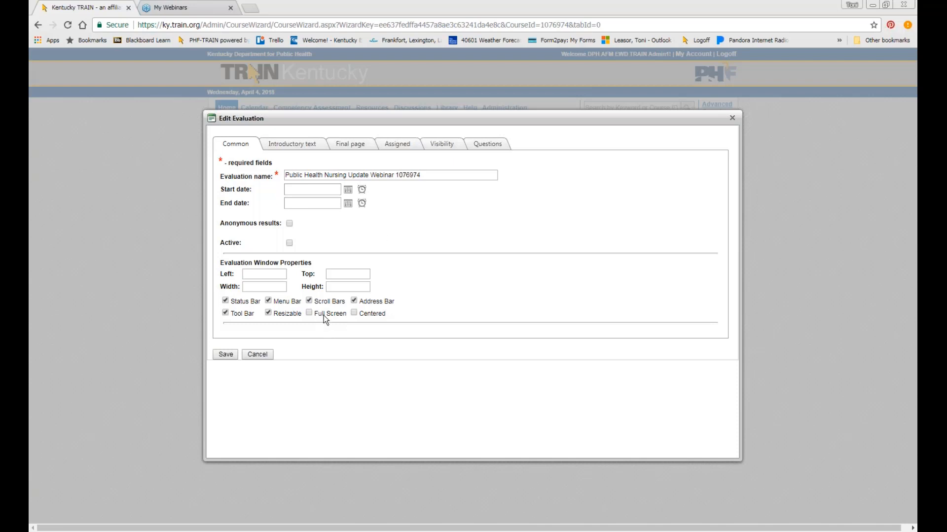
# Step: Enable the evaluation's Full Screen and Centered window properties and make it visible to the Kentucky group under National
pyautogui.click(353, 313)
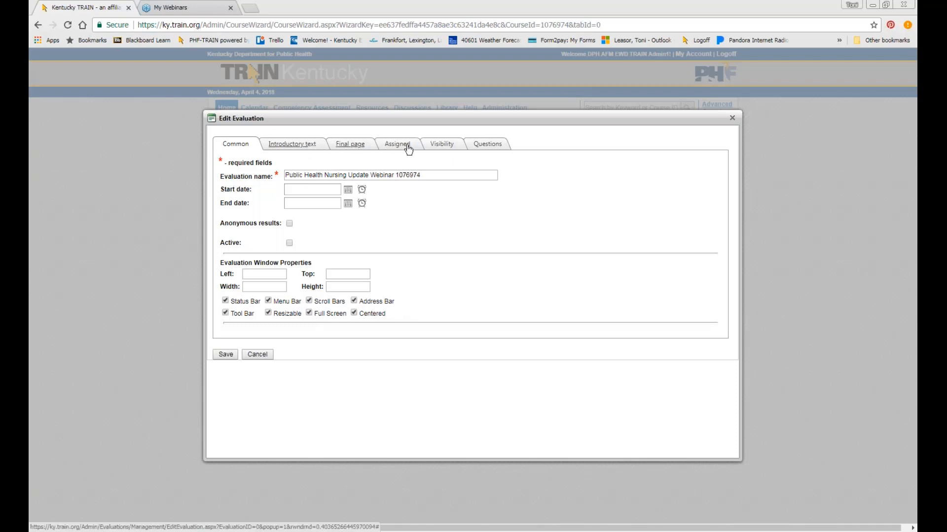
pyautogui.click(449, 148)
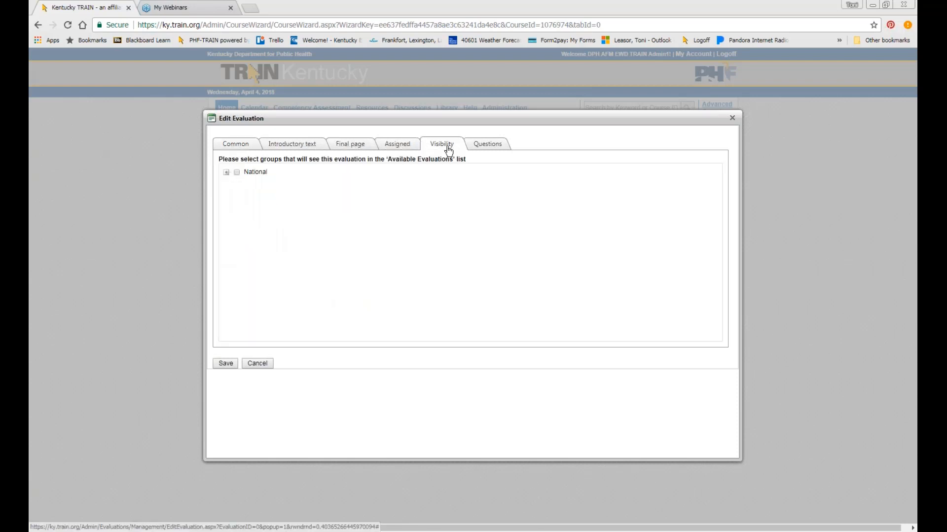
pyautogui.click(225, 173)
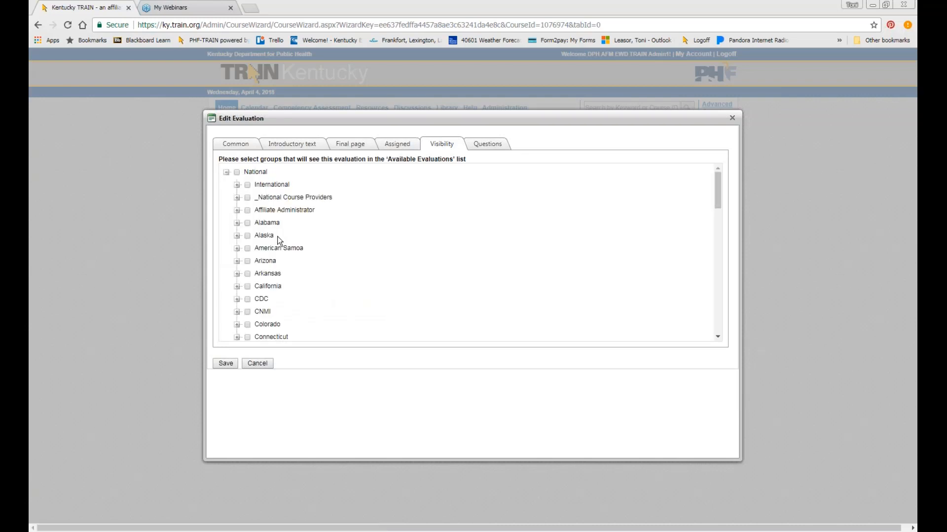
pyautogui.scroll(-3, 284, 249)
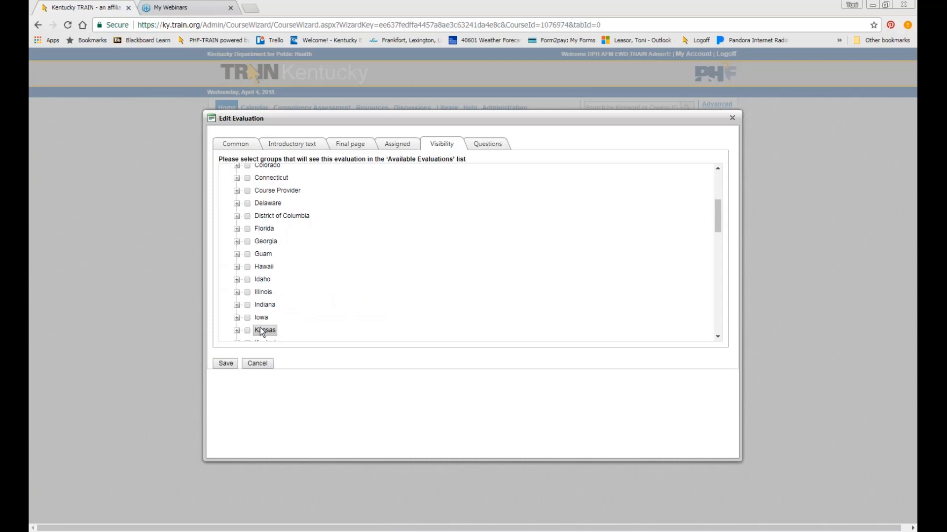
pyautogui.scroll(-1, 266, 296)
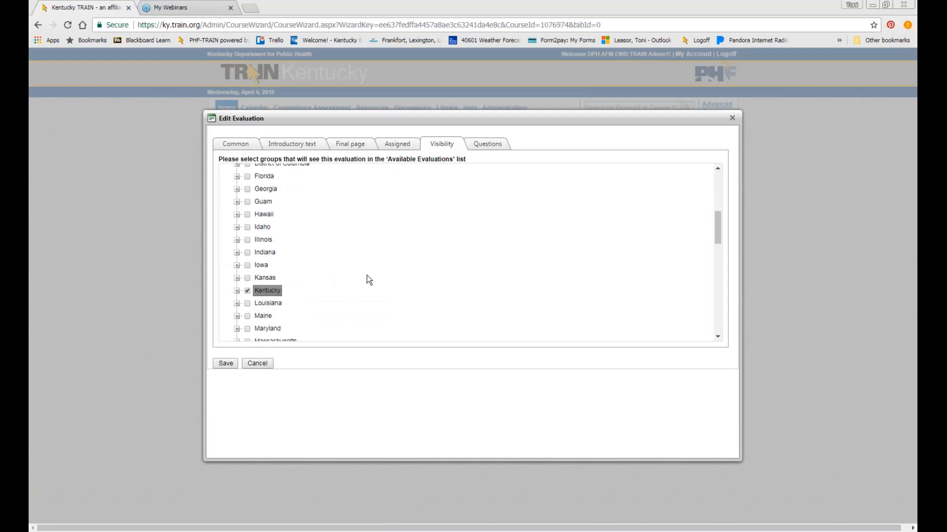
# Step: Start a new Short answer question in the evaluation, checking the Revised Evaluation Questions 06-01-16 Word document for the question type
pyautogui.click(481, 146)
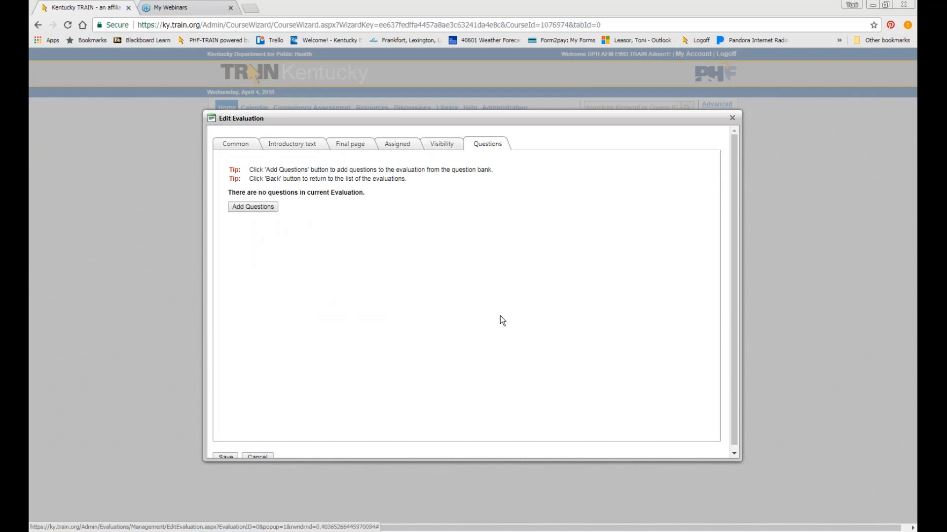
pyautogui.click(268, 209)
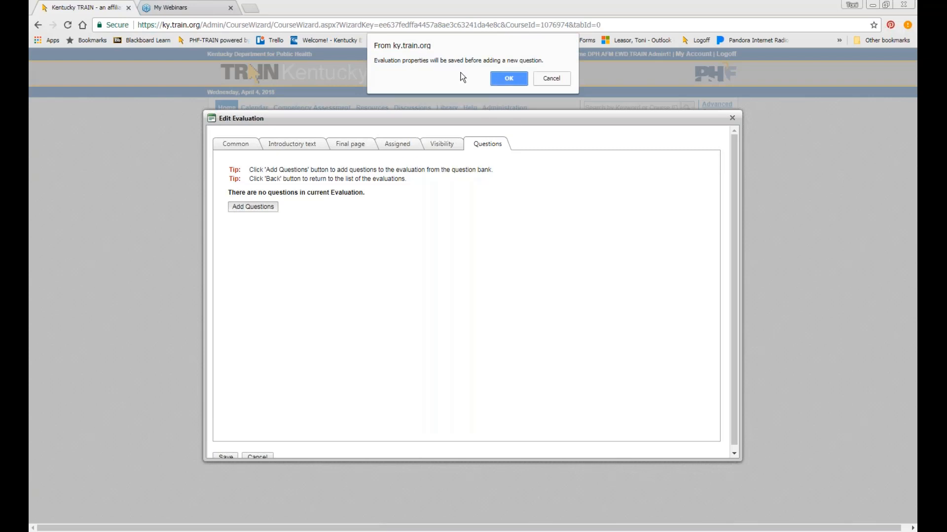
pyautogui.click(501, 78)
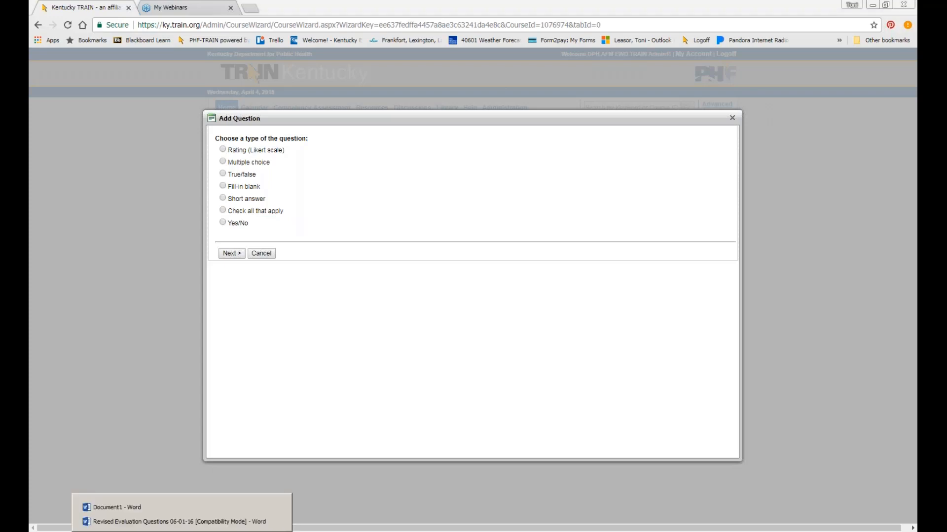
pyautogui.click(180, 517)
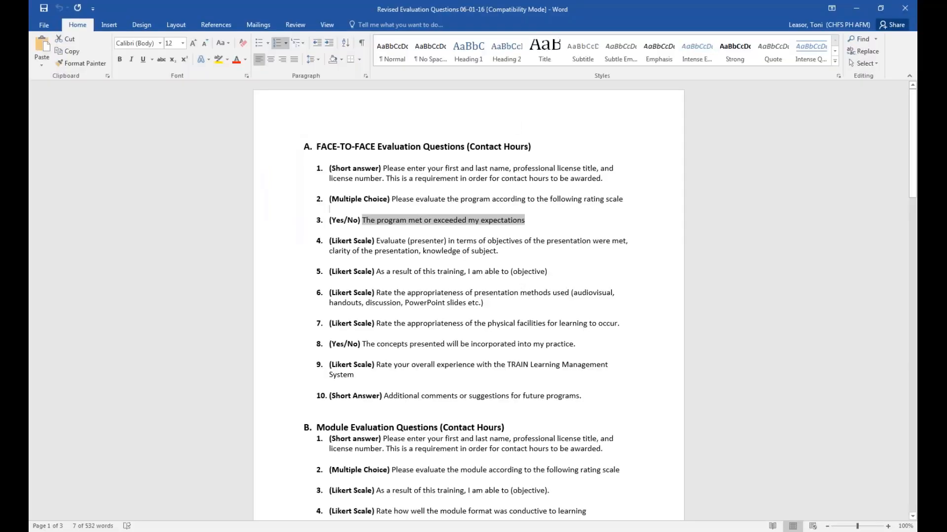
pyautogui.click(676, 196)
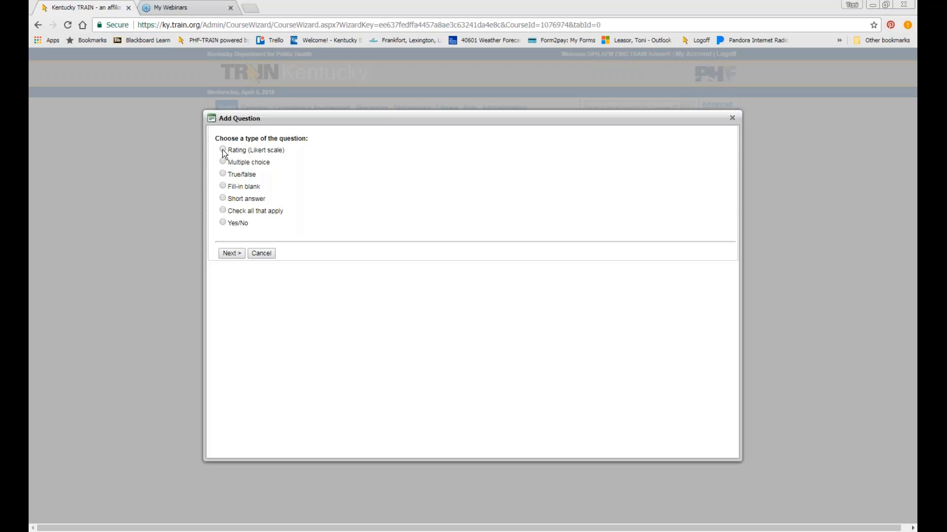
pyautogui.click(222, 198)
pyautogui.click(229, 255)
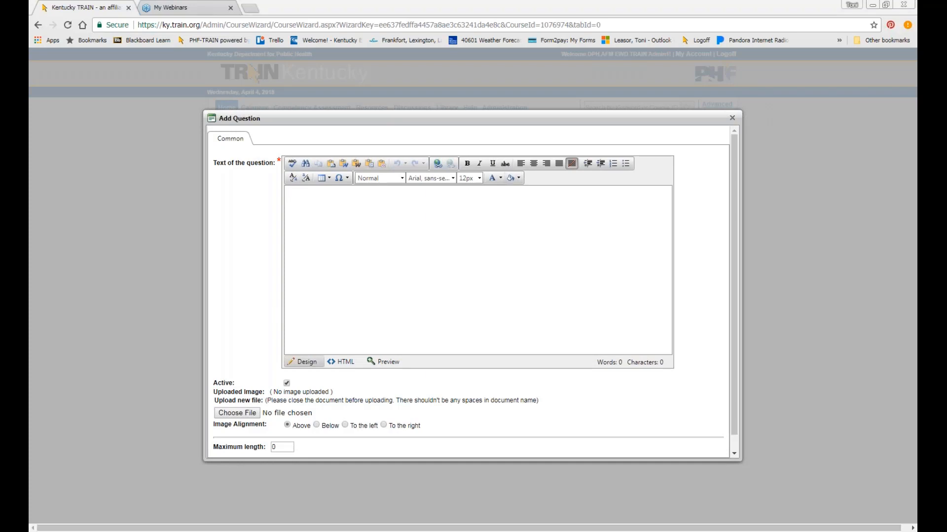
# Step: Copy the wording of face-to-face question 1 from the Word document and insert it as plain text into the new question
pyautogui.click(168, 518)
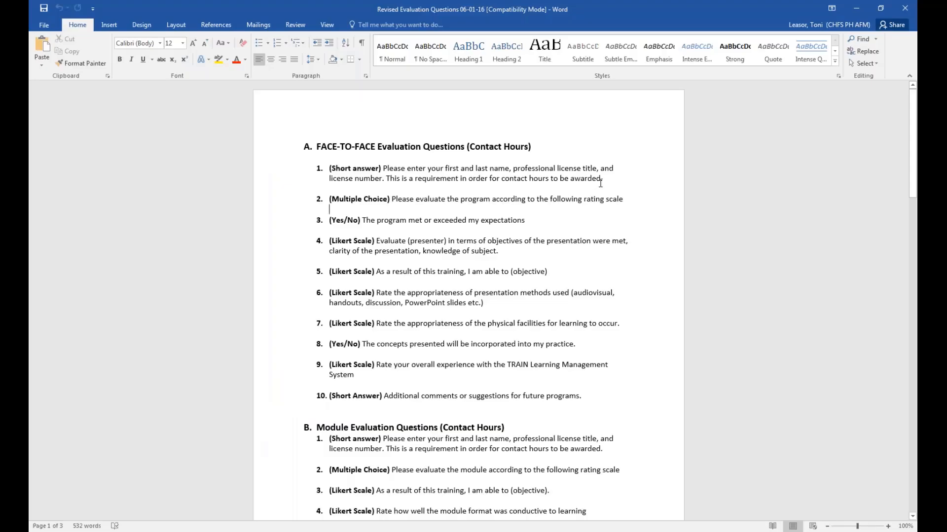
pyautogui.moveTo(600, 183); pyautogui.dragTo(392, 168)
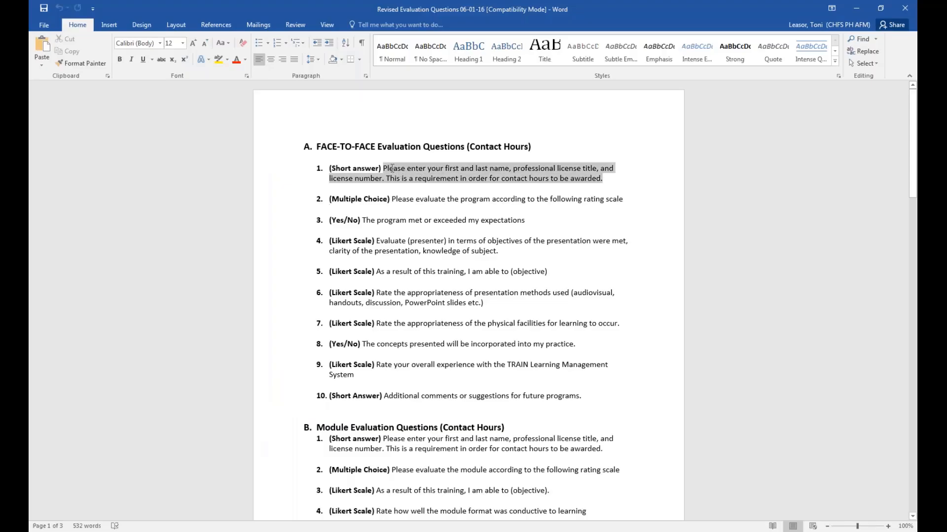
pyautogui.rightClick(392, 169)
pyautogui.click(416, 186)
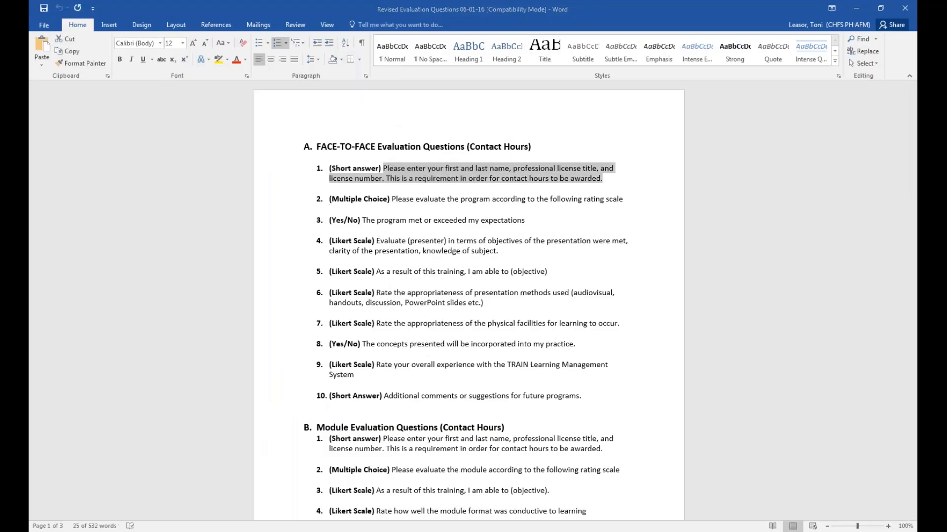
pyautogui.hotkey('alt', 'Tab')
pyautogui.rightClick(321, 213)
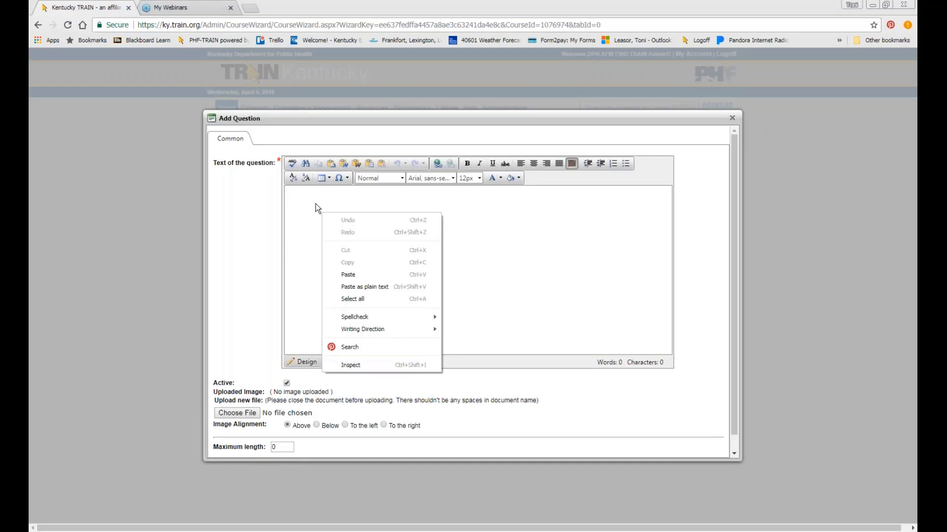
pyautogui.rightClick(316, 204)
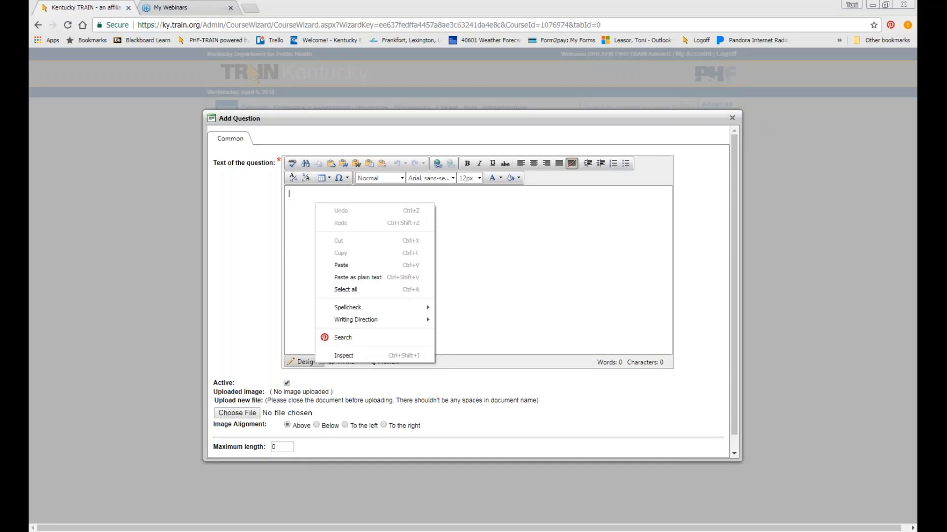
pyautogui.click(371, 276)
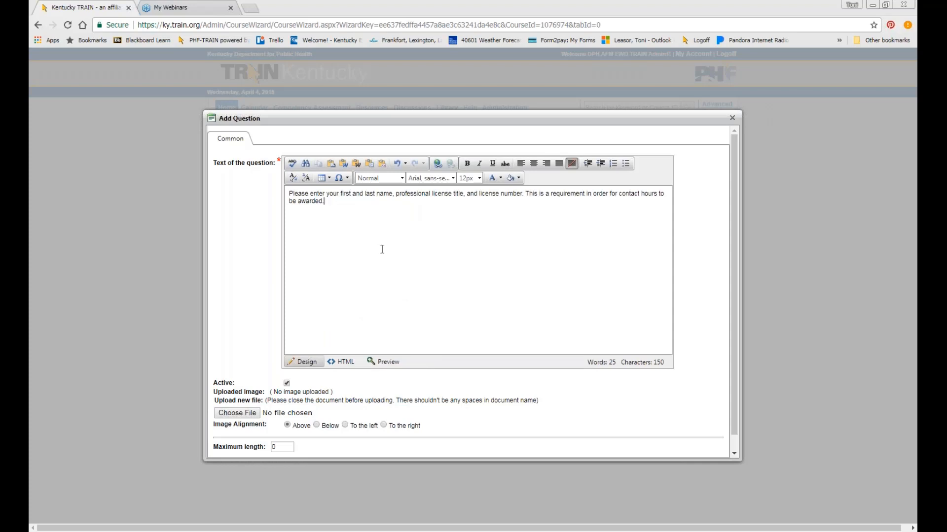
# Step: Set the short answer question's maximum length to 4000 and save the question
pyautogui.scroll(-1, 395, 304)
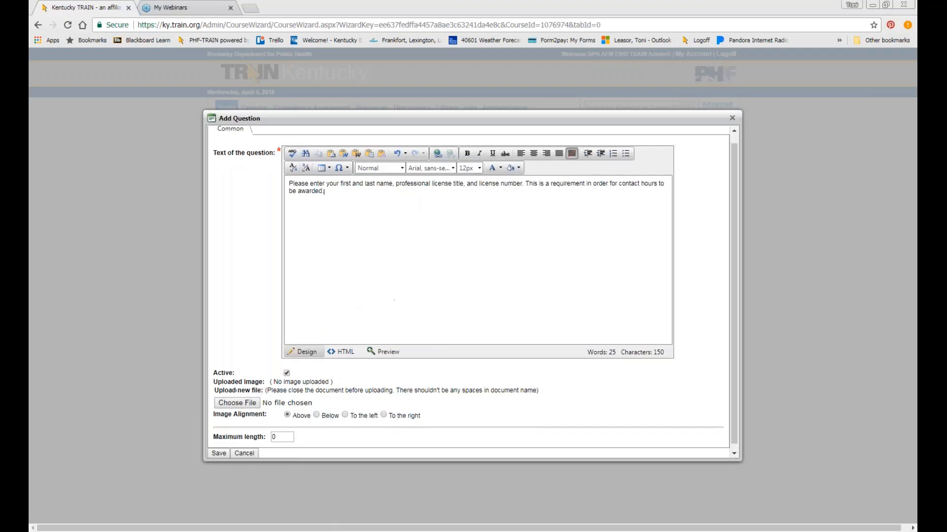
pyautogui.click(240, 434)
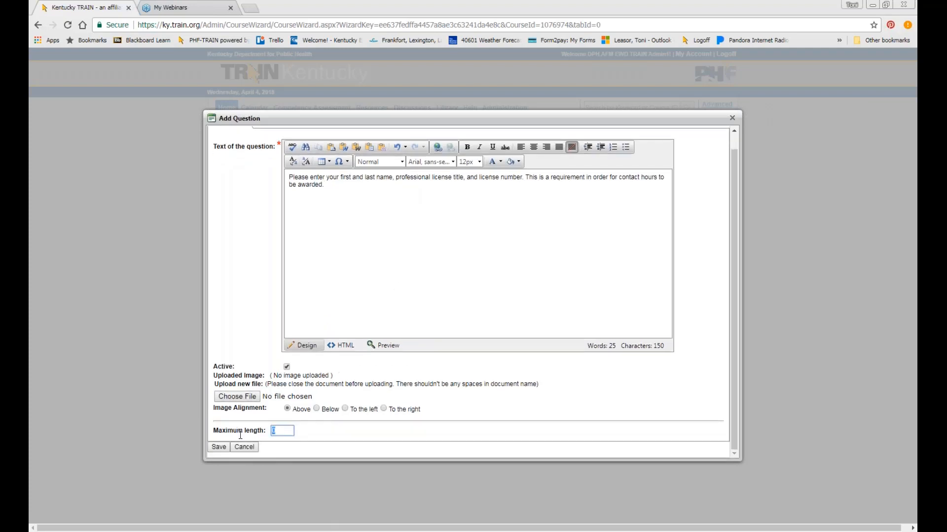
pyautogui.write('54')
pyautogui.press('BackSpace')
pyautogui.write('4000')
pyautogui.click(327, 428)
pyautogui.click(219, 448)
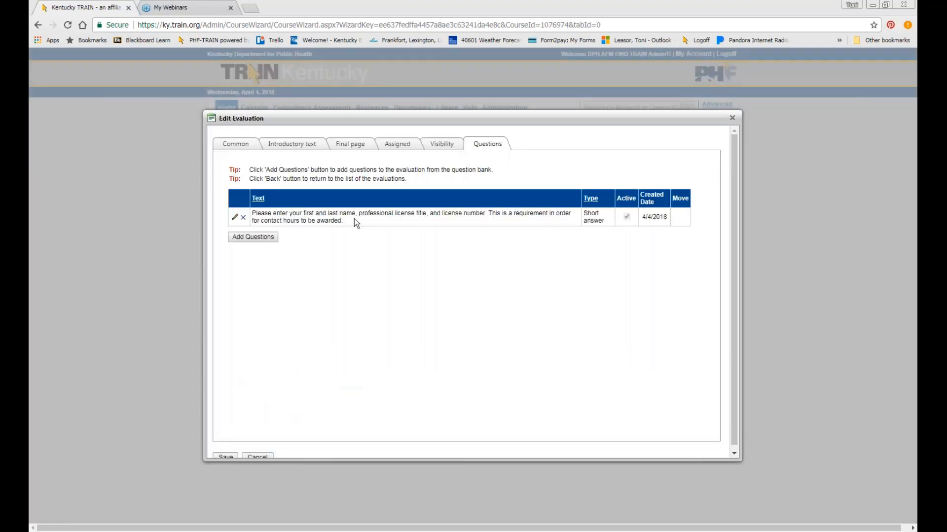
# Step: Start another evaluation question of the Multiple choice type
pyautogui.click(260, 238)
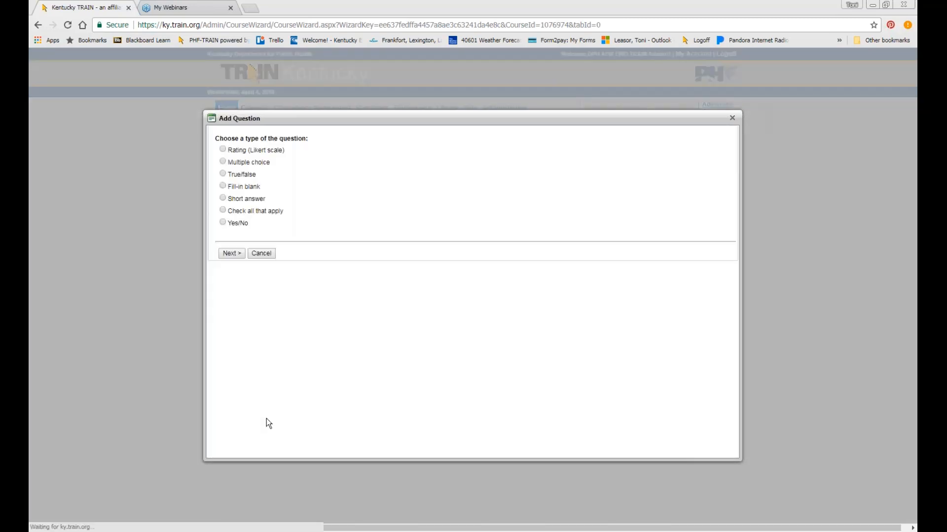
pyautogui.click(256, 164)
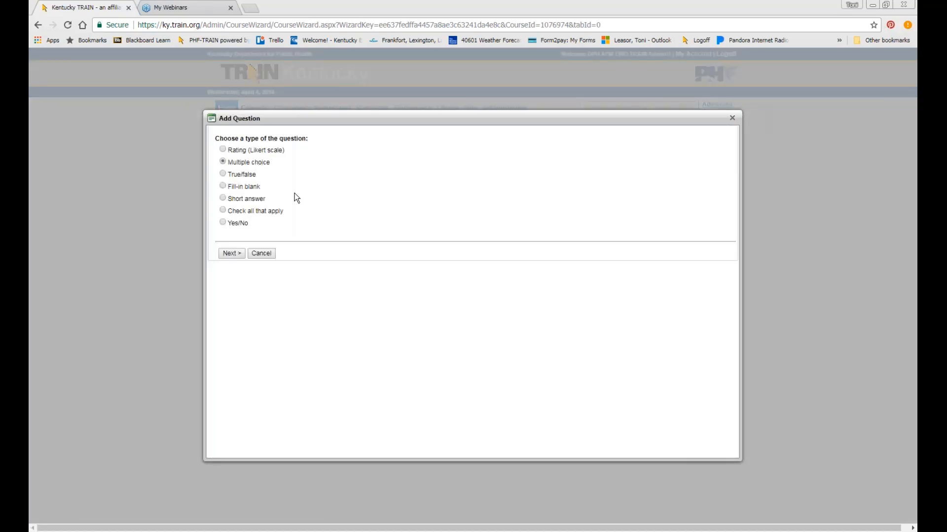
pyautogui.click(238, 256)
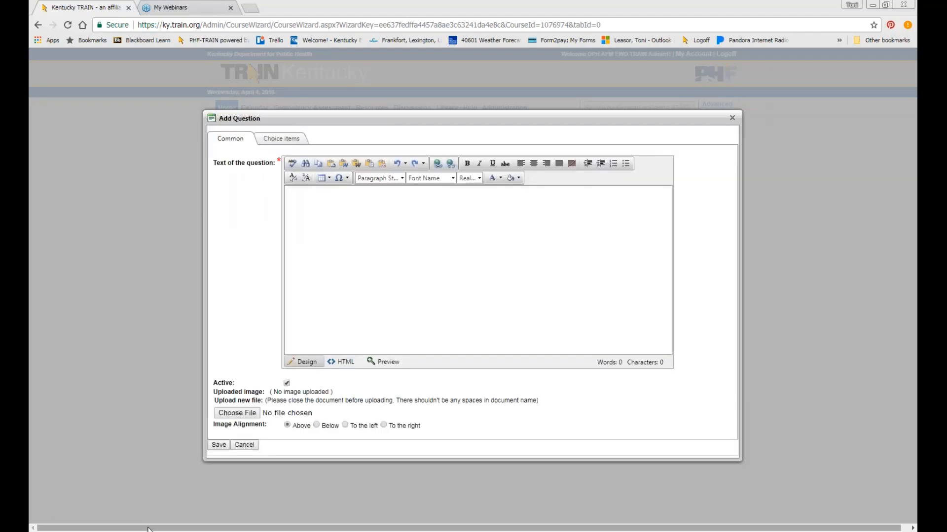
# Step: Copy the wording of face-to-face question 2 from the Word document and insert it as plain text into the multiple choice question
pyautogui.click(188, 526)
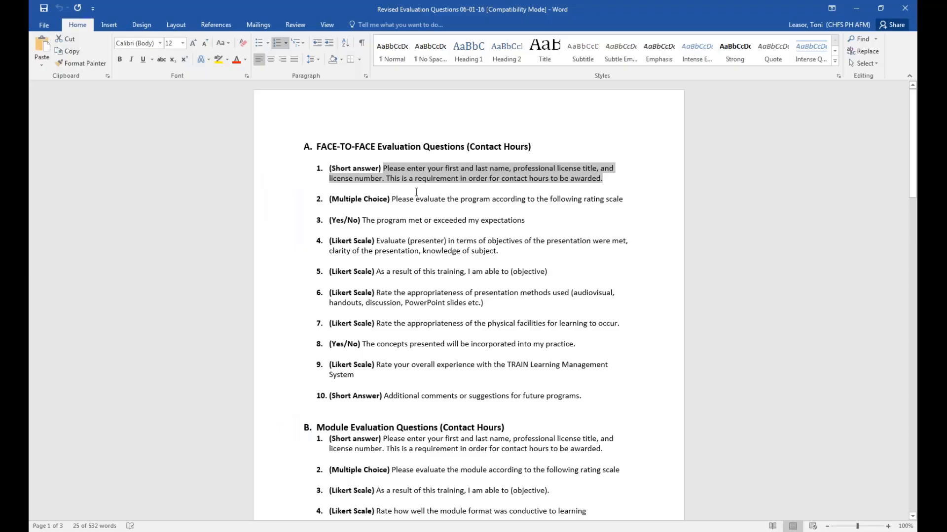
pyautogui.moveTo(624, 203); pyautogui.dragTo(394, 200)
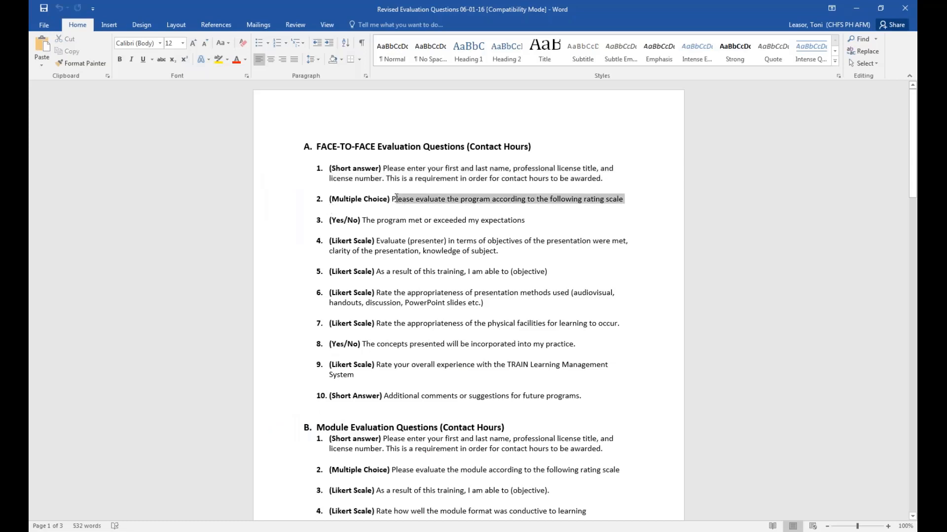
pyautogui.rightClick(394, 199)
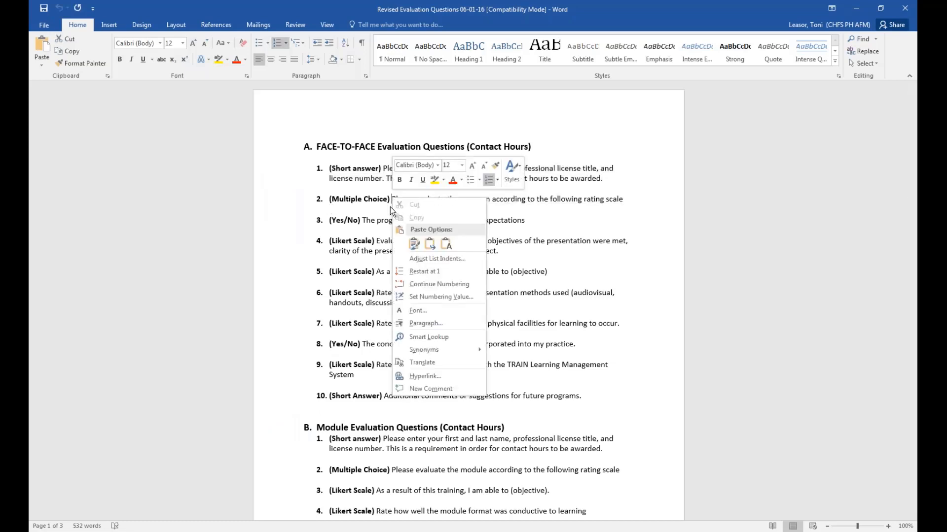
pyautogui.click(392, 199)
pyautogui.keyDown('shift'); pyautogui.click(622, 199); pyautogui.keyUp('shift')
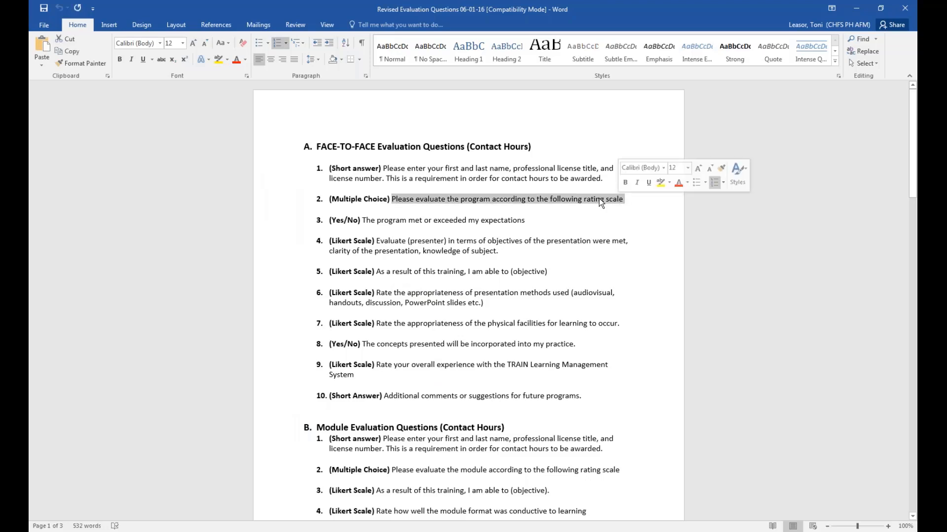
pyautogui.rightClick(600, 200)
pyautogui.click(627, 222)
pyautogui.hotkey('alt', 'Tab')
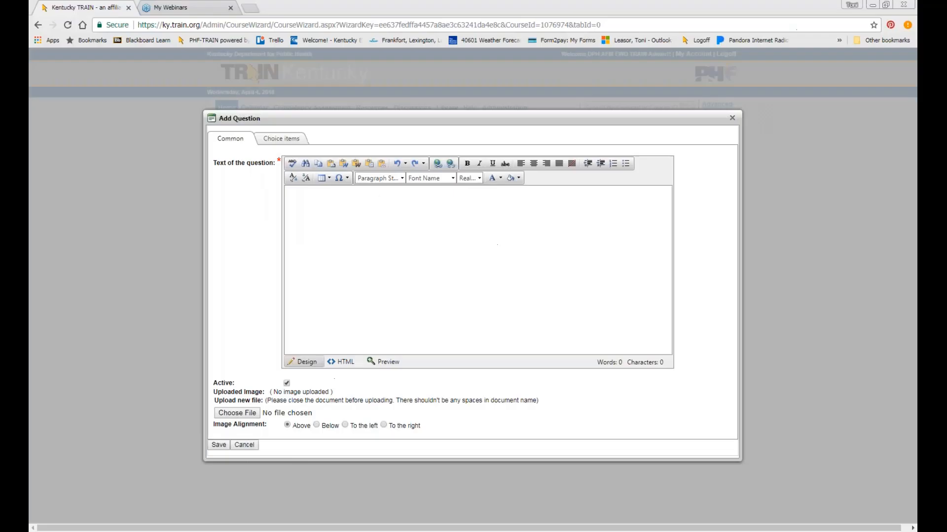
pyautogui.rightClick(366, 223)
pyautogui.click(408, 298)
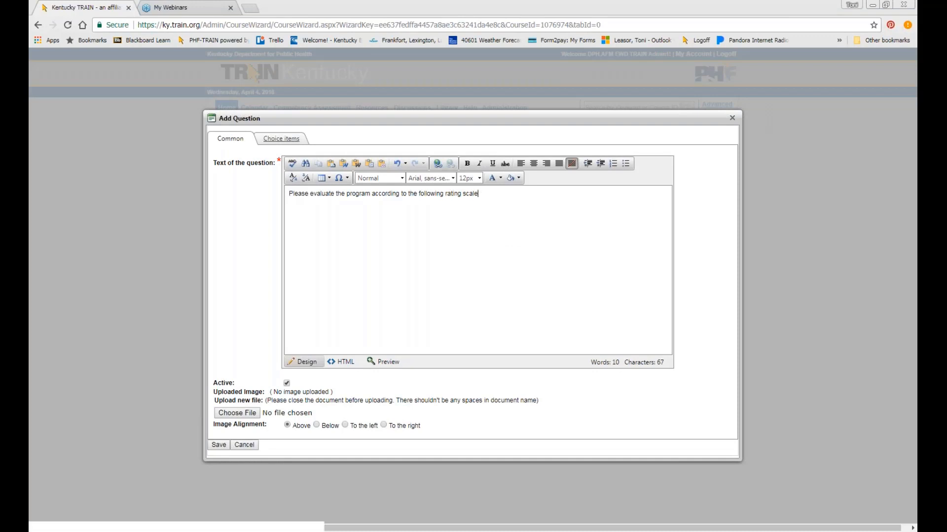
# Step: Add "Unsatisfactory" as the first choice item of the multiple choice question and save the item
pyautogui.click(296, 142)
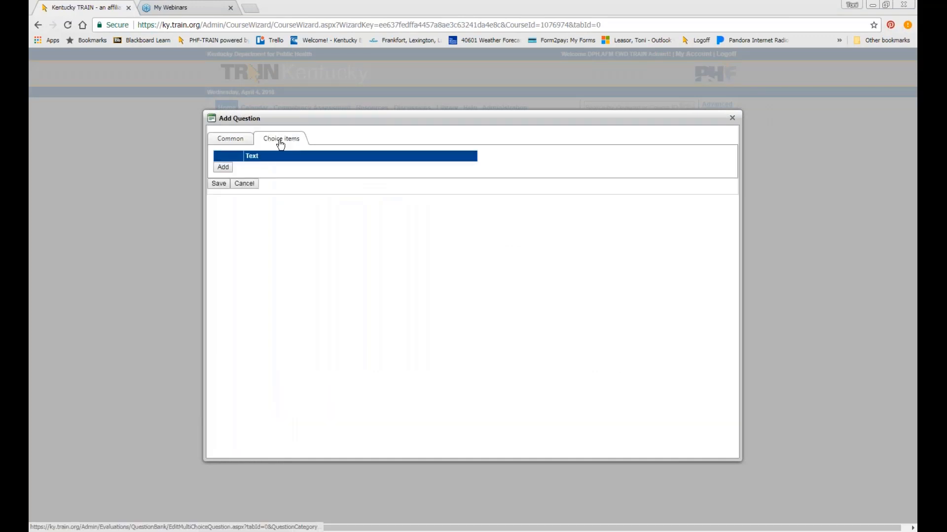
pyautogui.click(223, 167)
pyautogui.click(510, 79)
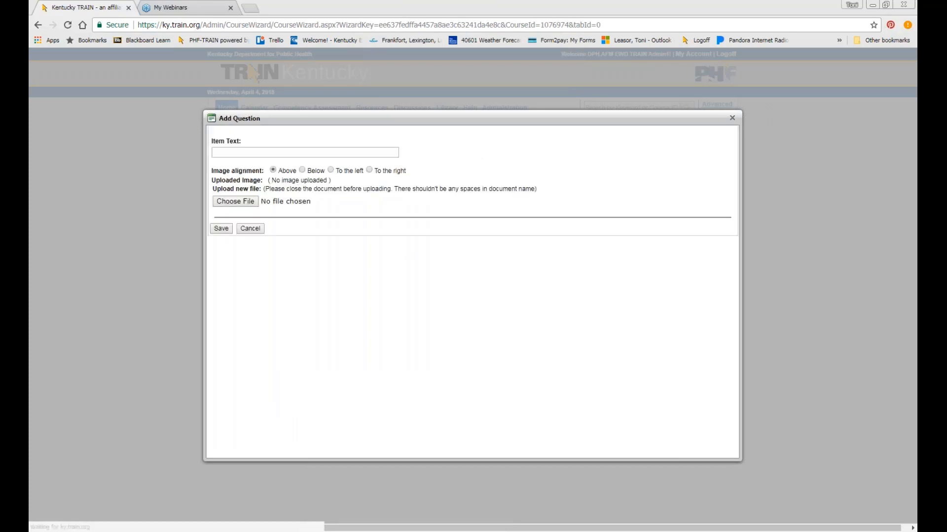
pyautogui.write('U')
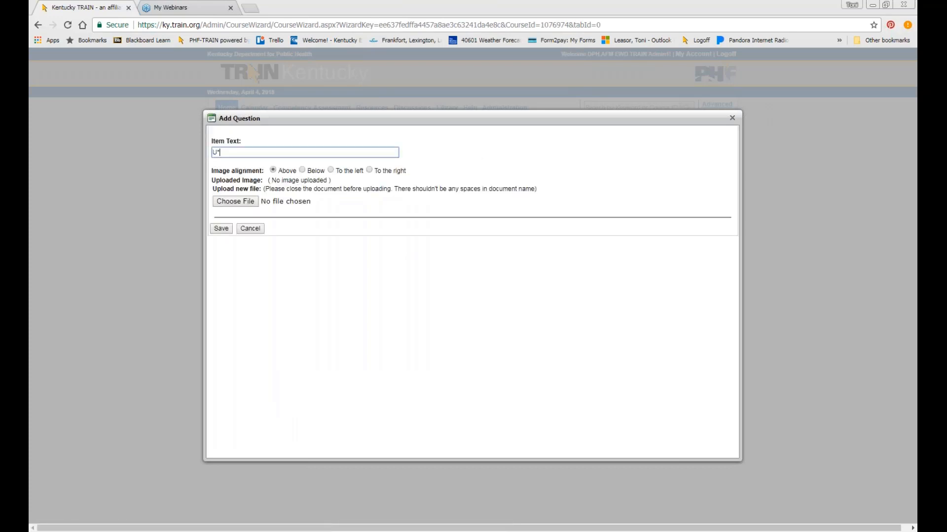
pyautogui.press('Down')
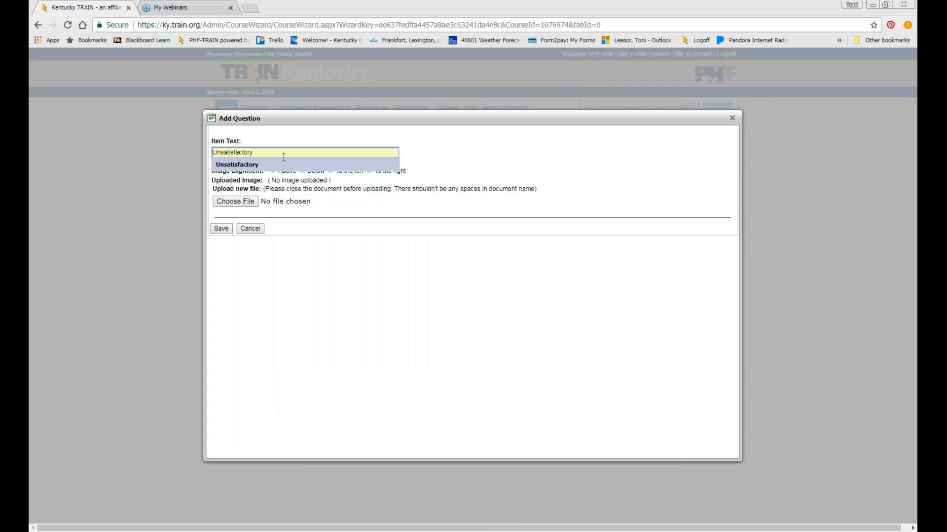
pyautogui.press('Return')
pyautogui.click(221, 229)
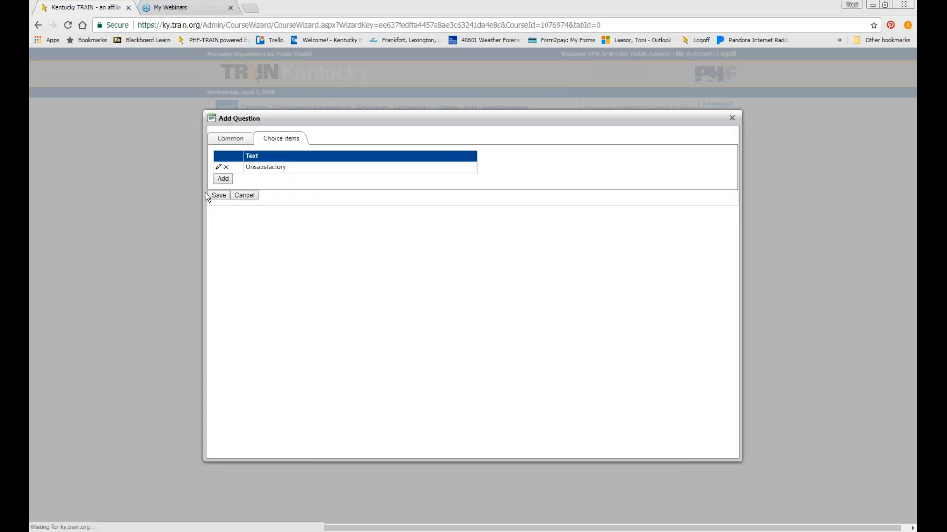
# Step: Add "Satisfactory" as the second choice item and save it
pyautogui.click(223, 179)
pyautogui.write('S')
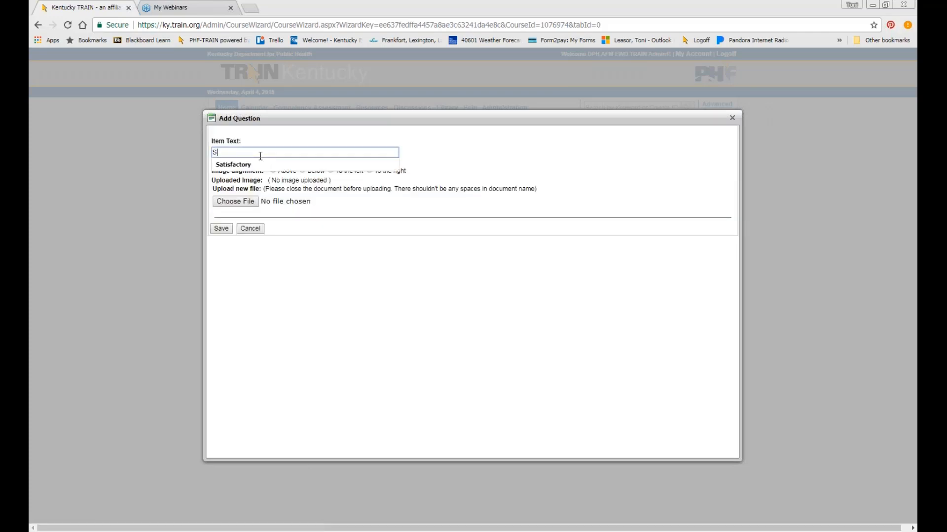
pyautogui.press('Down')
pyautogui.press('Return')
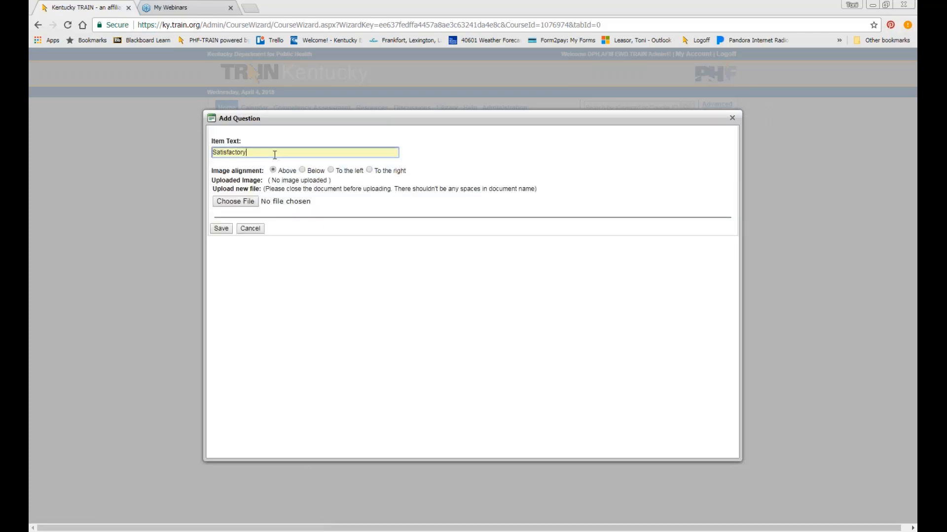
pyautogui.click(217, 228)
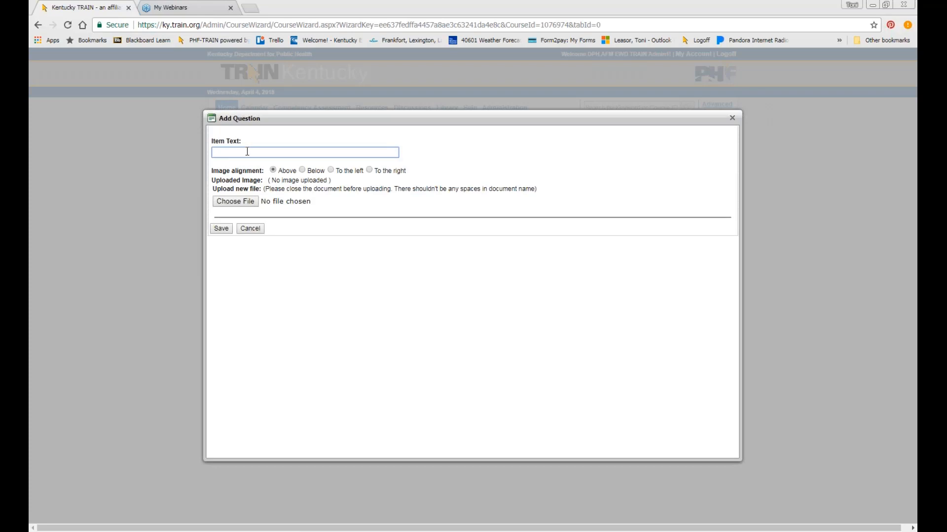
# Step: Add "Good" as the third choice item and save it
pyautogui.write('Good')
pyautogui.press('Down')
pyautogui.press('Return')
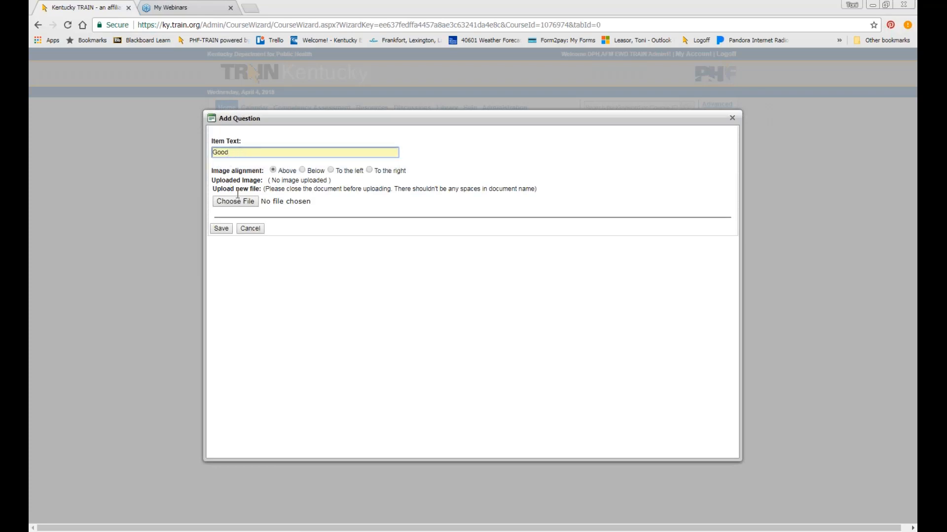
pyautogui.click(227, 230)
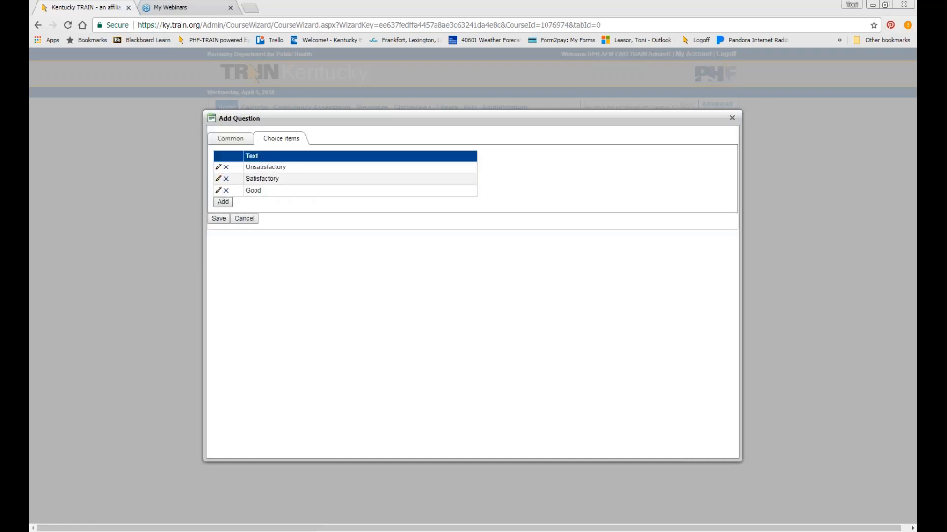
# Step: Add "Excellent" as the fourth choice item, and save the multiple choice question as active
pyautogui.click(223, 202)
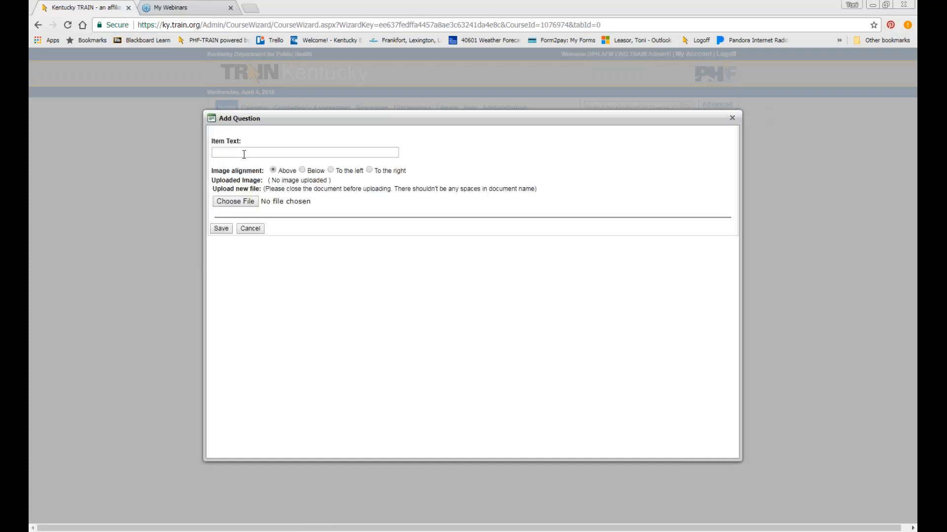
pyautogui.click(244, 154)
pyautogui.write('Excell')
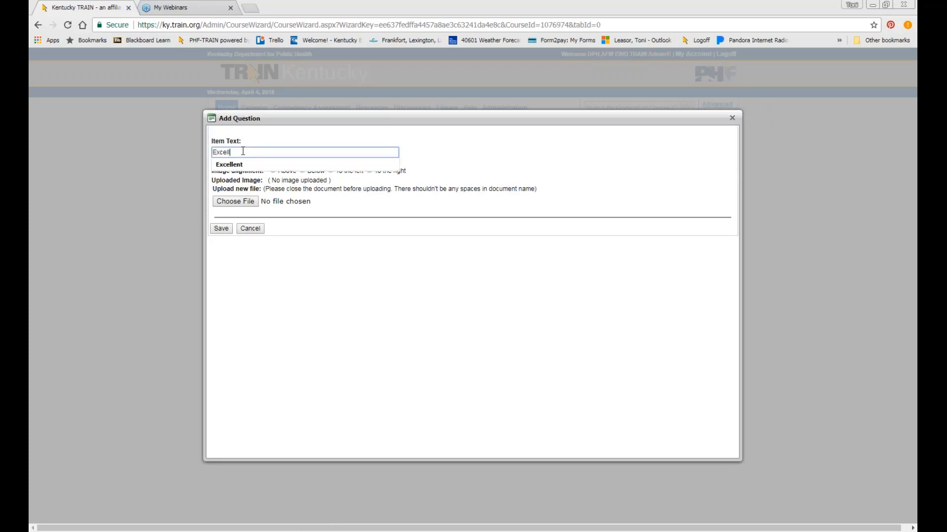
pyautogui.write('ent')
pyautogui.press('Down')
pyautogui.press('Return')
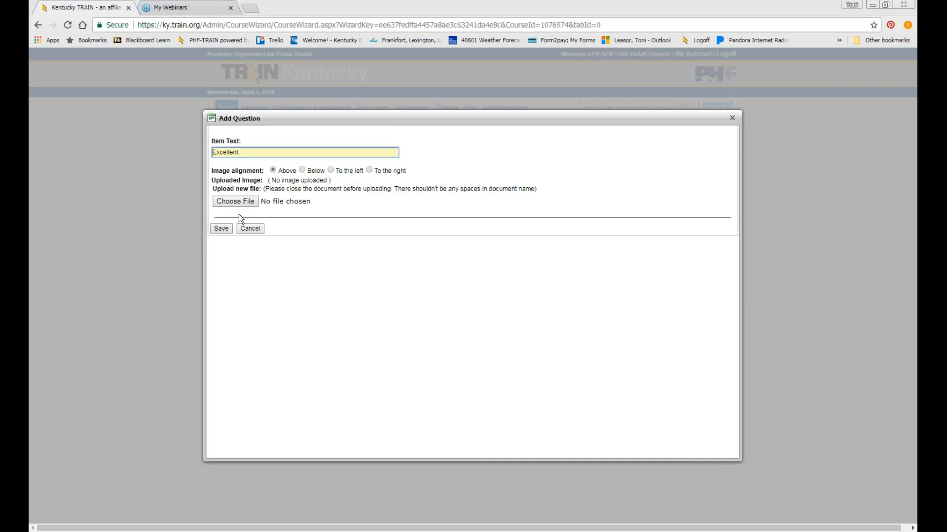
pyautogui.click(215, 229)
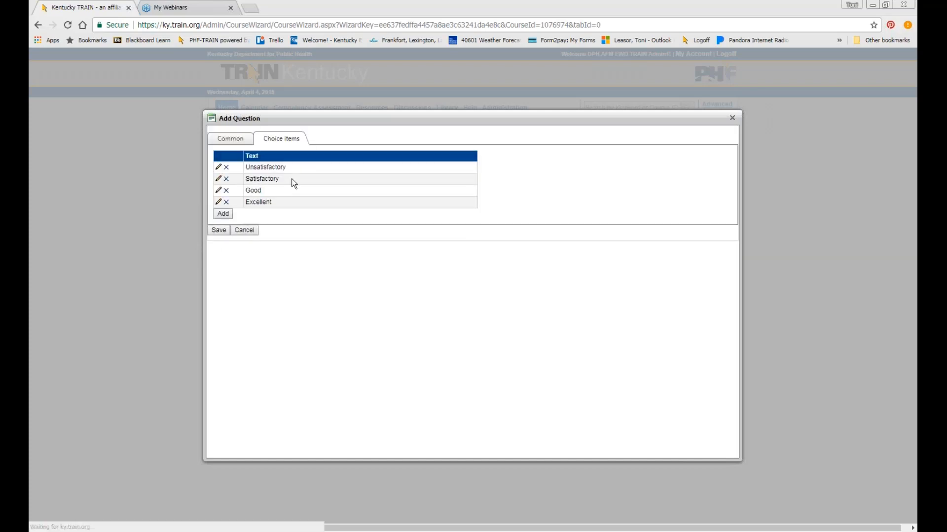
pyautogui.click(224, 232)
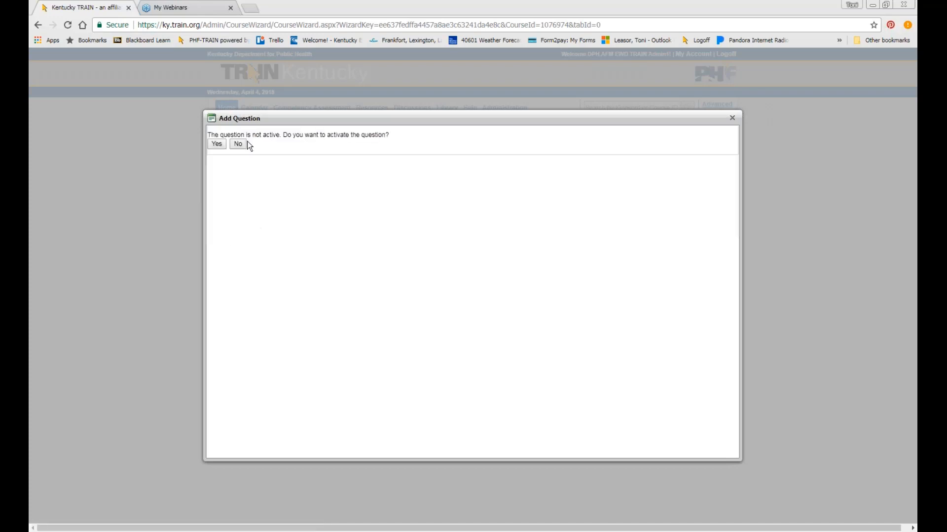
pyautogui.click(216, 145)
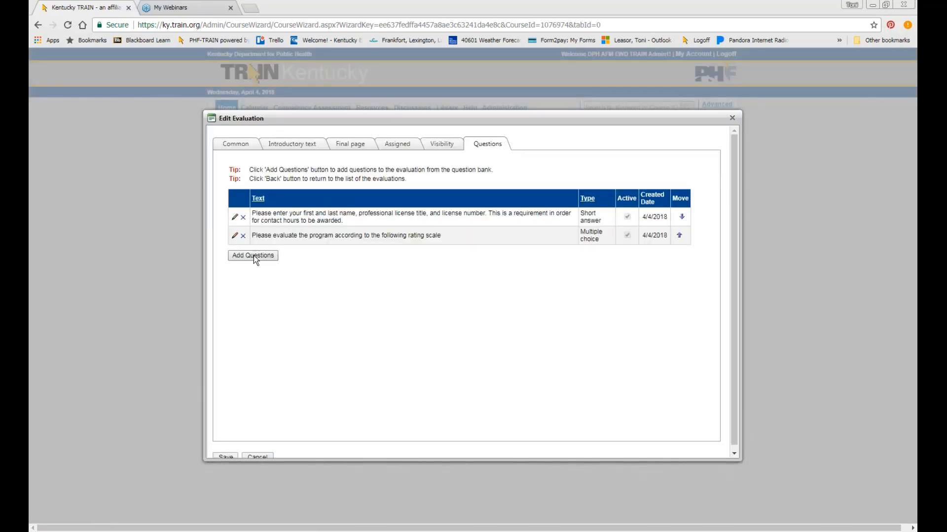
# Step: Add a Yes/No question with the plain-text wording of face-to-face question 3 from the Word document and save it
pyautogui.click(253, 255)
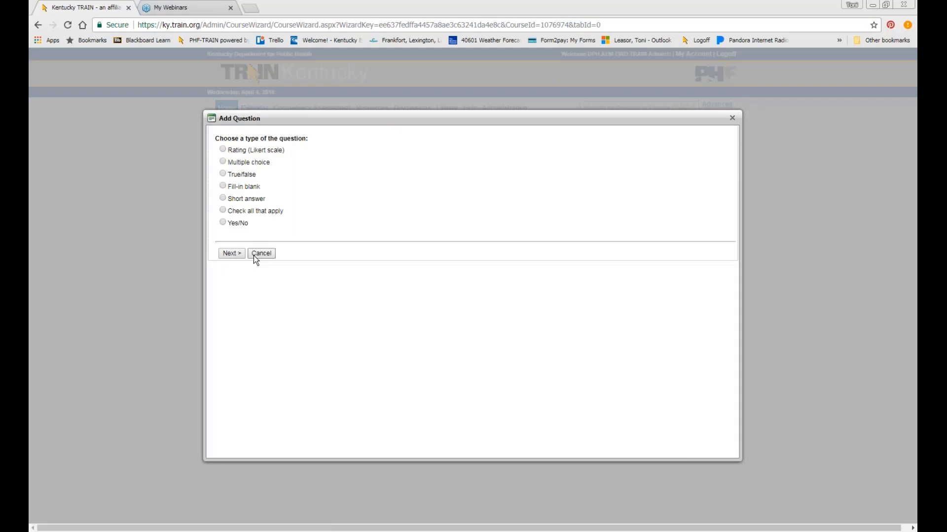
pyautogui.click(239, 223)
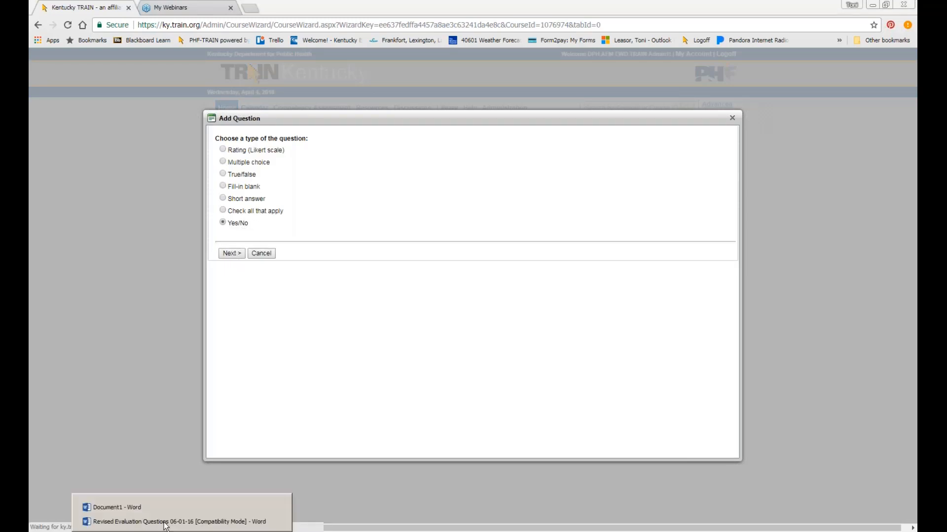
pyautogui.click(163, 522)
pyautogui.moveTo(525, 221); pyautogui.dragTo(363, 221)
pyautogui.rightClick(371, 219)
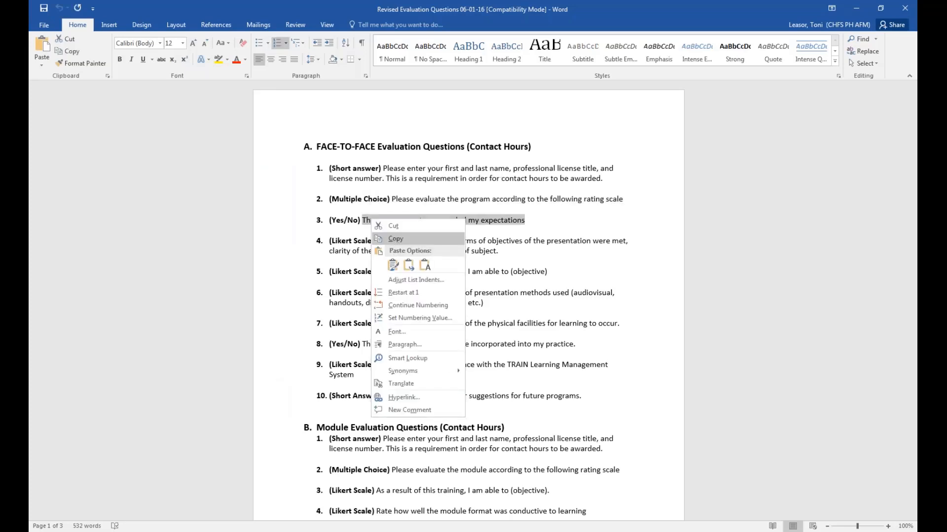
pyautogui.click(390, 238)
pyautogui.hotkey('alt', 'Tab')
pyautogui.rightClick(345, 226)
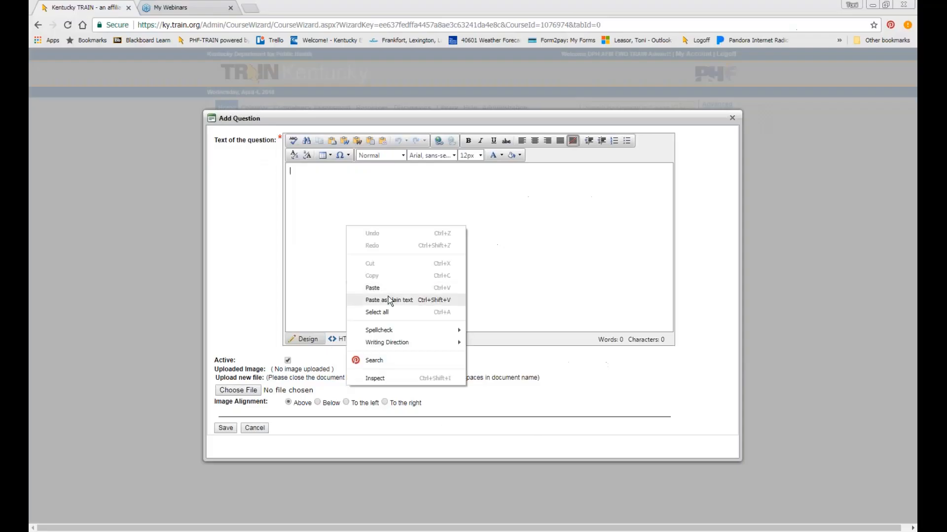
pyautogui.click(388, 297)
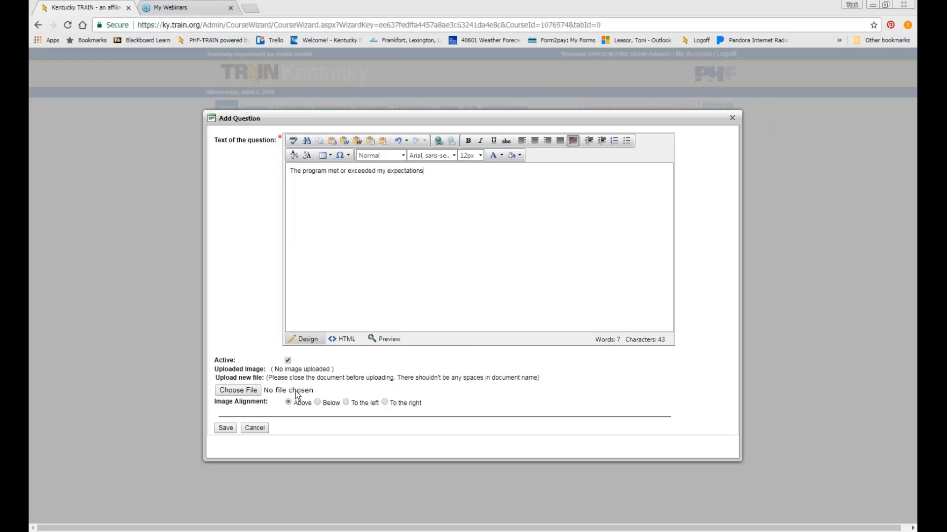
pyautogui.click(230, 431)
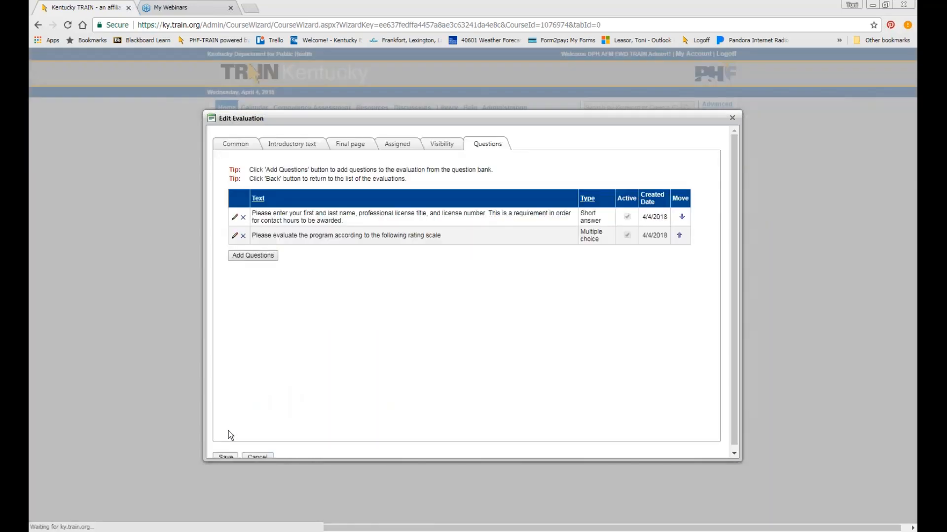
# Step: Start a Rating (Likert scale) question and insert the wording of face-to-face question 4 from the Word document as plain text
pyautogui.click(258, 269)
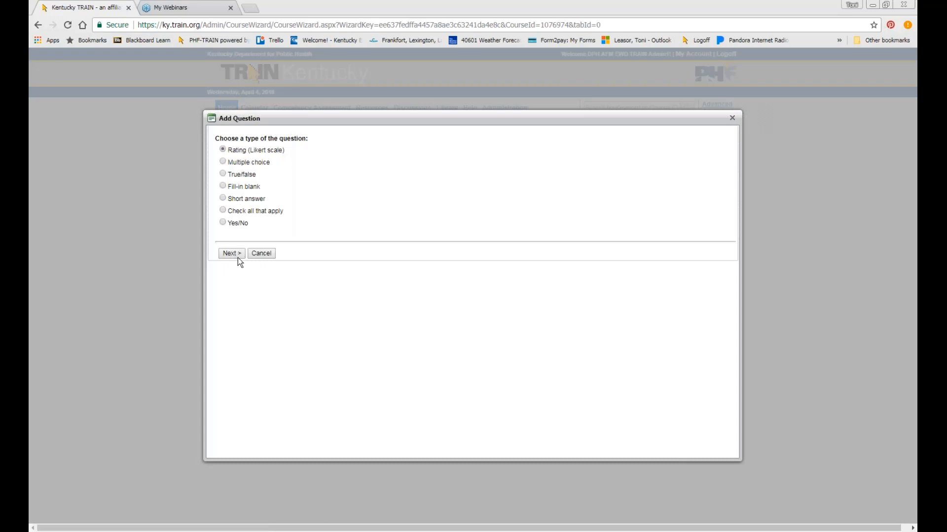
pyautogui.click(240, 152)
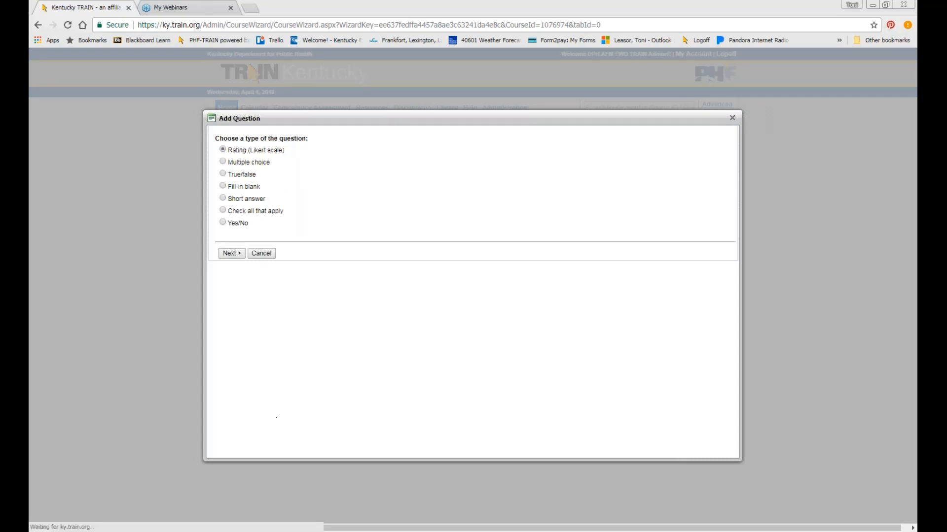
pyautogui.click(210, 523)
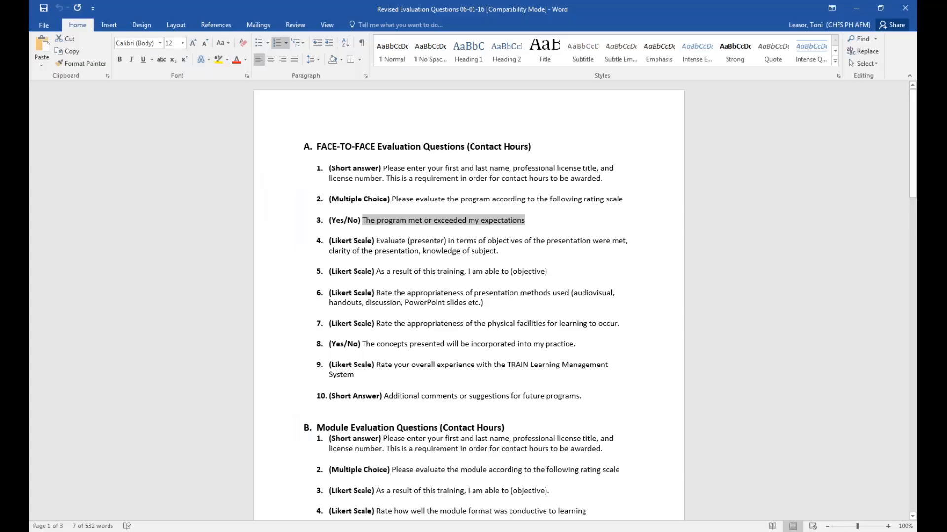
pyautogui.click(424, 253)
pyautogui.moveTo(503, 252); pyautogui.dragTo(387, 241)
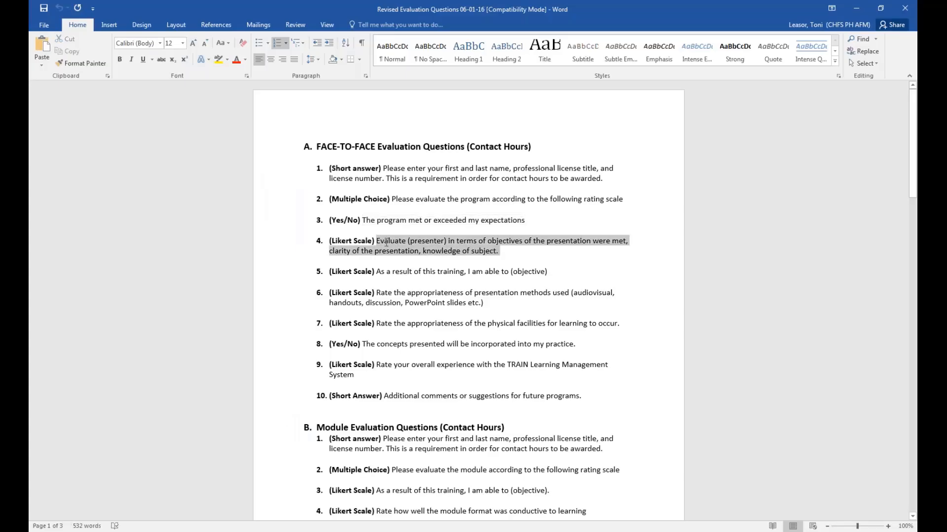
pyautogui.rightClick(386, 242)
pyautogui.click(407, 264)
pyautogui.click(198, 531)
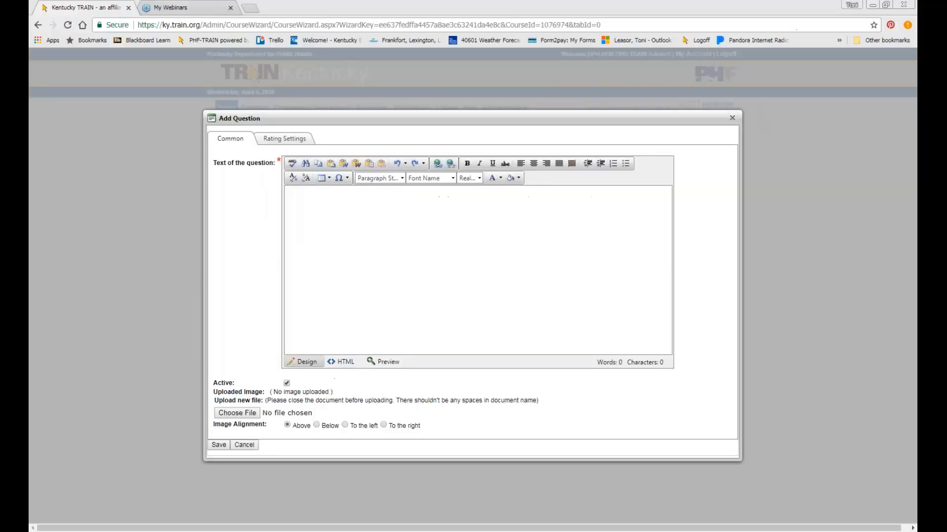
pyautogui.rightClick(326, 200)
pyautogui.click(370, 278)
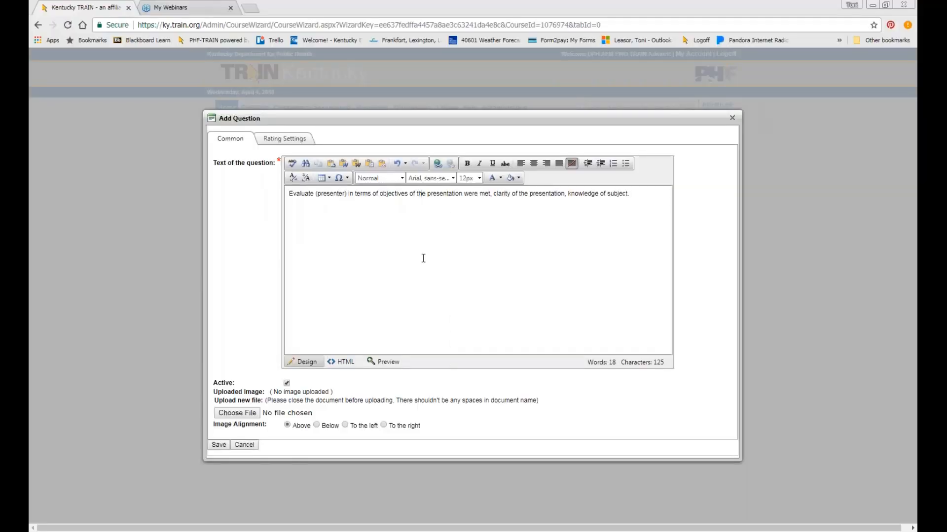
# Step: Set the rating scale's lowest point value to 0 with the lowest point text N/A
pyautogui.click(284, 138)
pyautogui.click(292, 159)
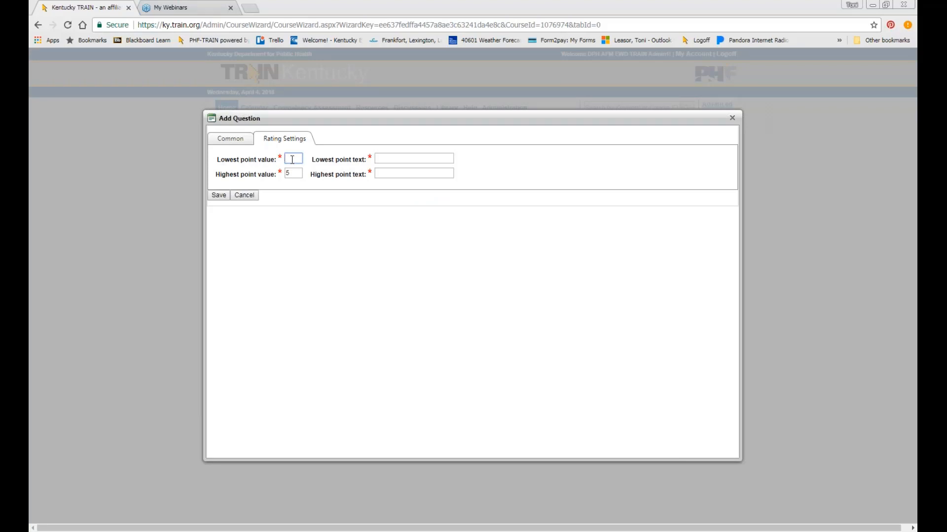
pyautogui.press('Down')
pyautogui.press('Down')
pyautogui.press('Return')
pyautogui.press('Tab')
pyautogui.press('Down')
pyautogui.press('Down')
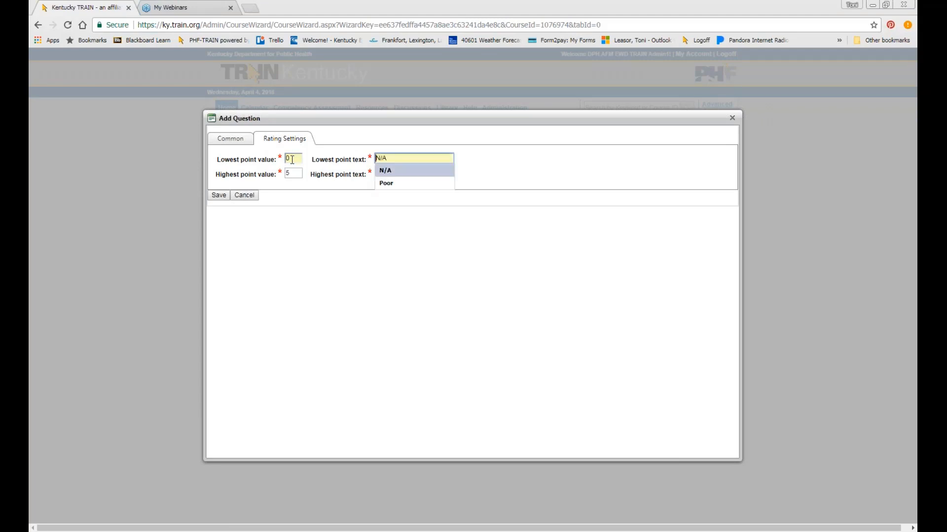
pyautogui.press('Return')
pyautogui.press('Tab')
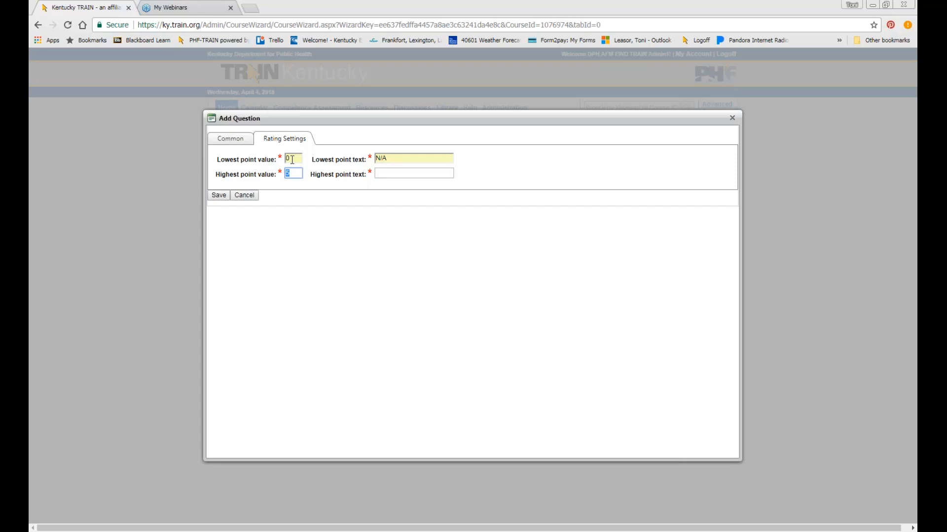
# Step: Set the rating scale's highest point text to Excellent and save the question
pyautogui.click(409, 174)
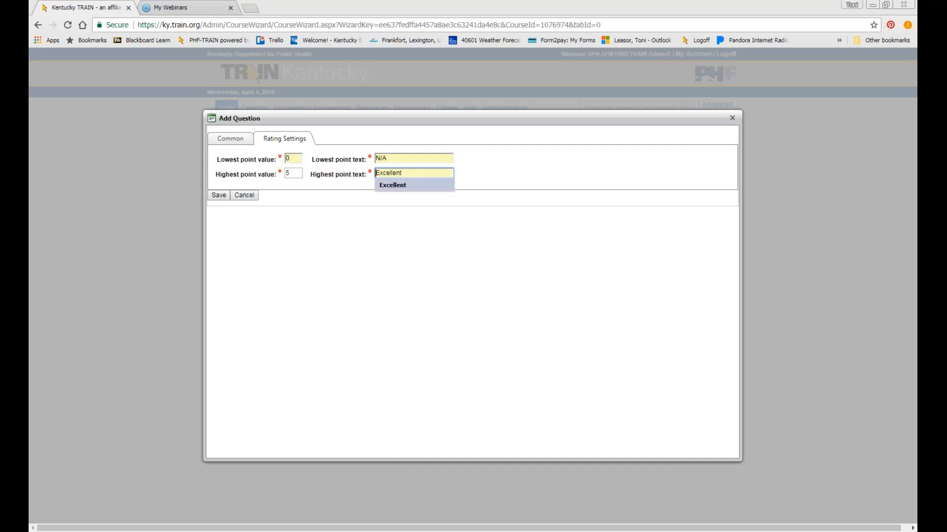
pyautogui.click(393, 185)
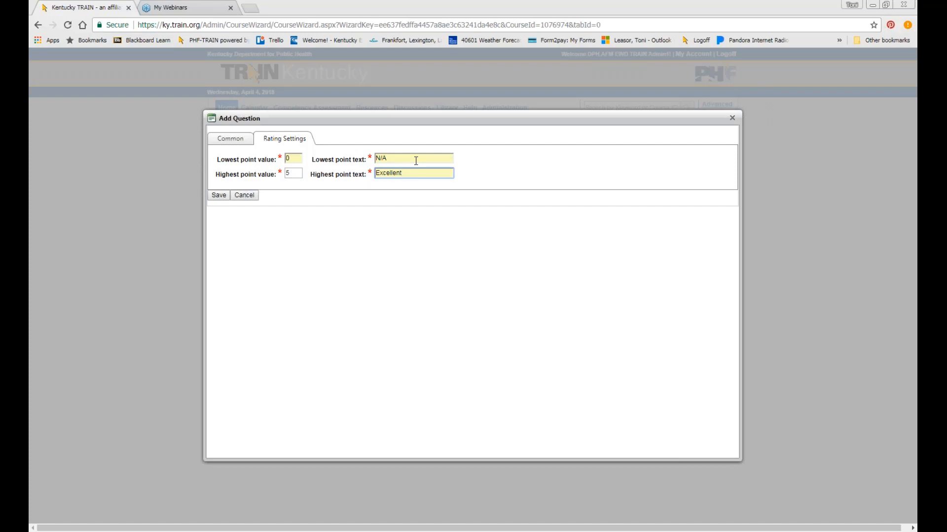
pyautogui.click(310, 290)
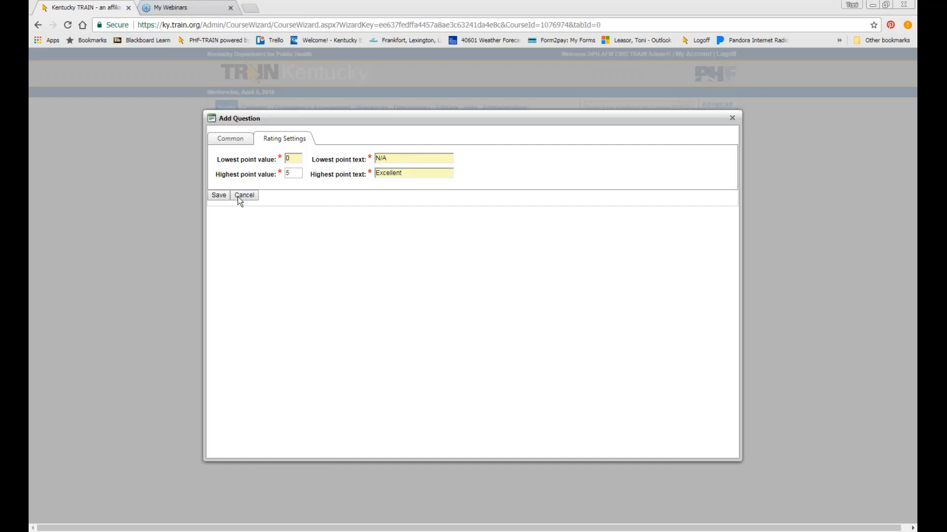
pyautogui.click(299, 158)
pyautogui.click(222, 199)
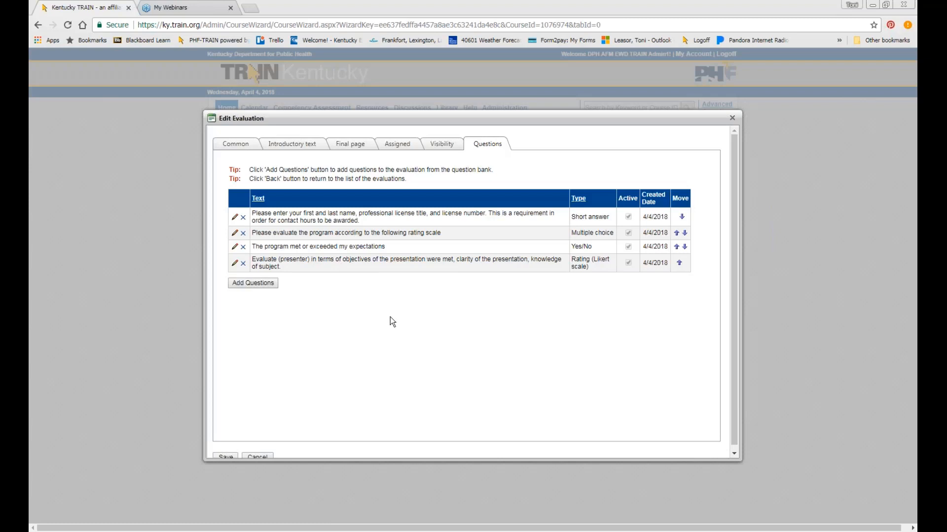
# Step: Save the evaluation with its four questions and choose to activate it
pyautogui.scroll(-1, 392, 322)
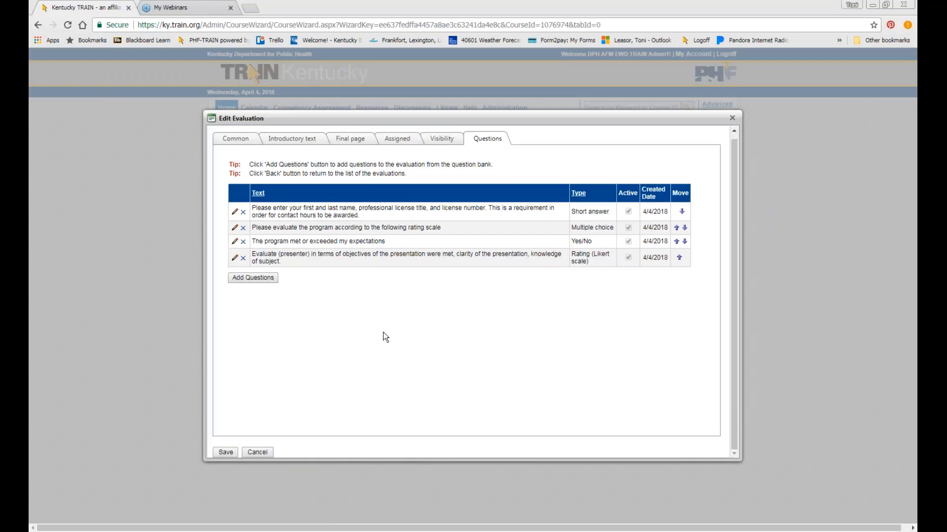
pyautogui.click(233, 451)
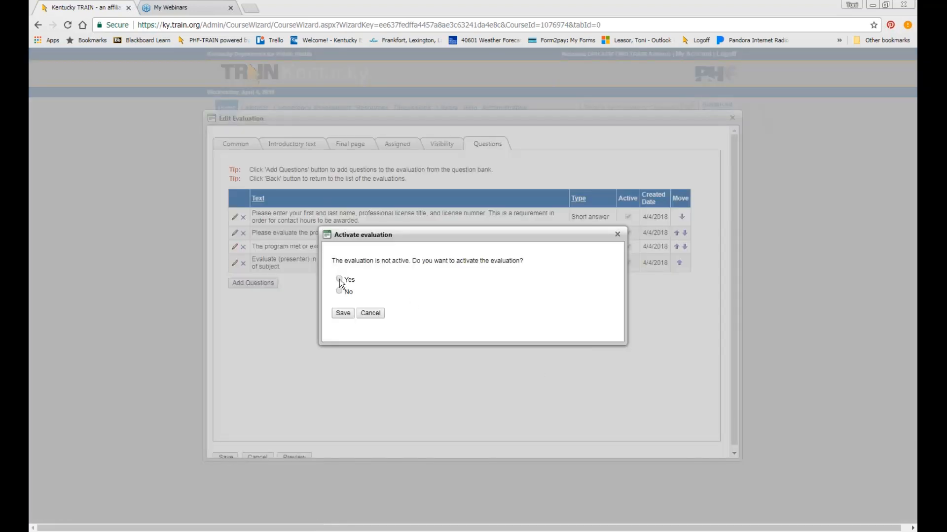
pyautogui.click(344, 312)
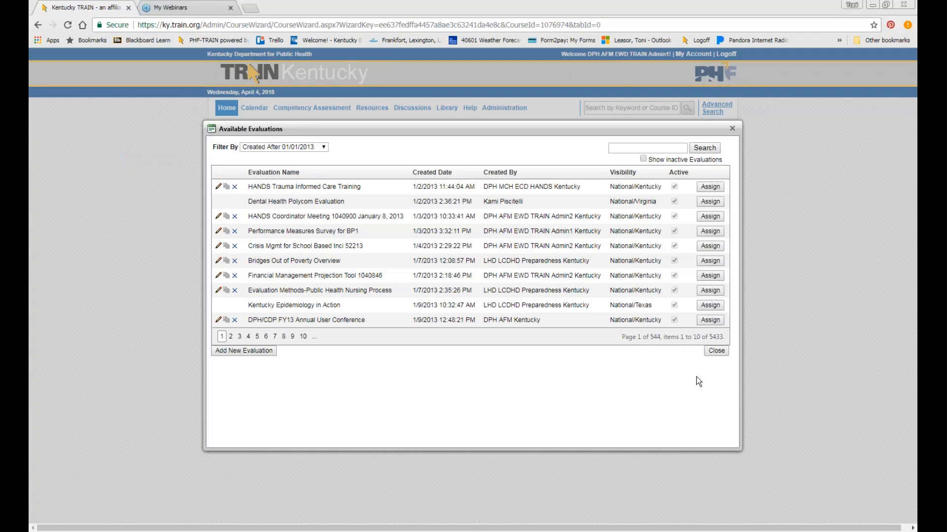
# Step: Sort the available evaluations by created date, newest first, and start assigning the newest Public Health Nursing Update Webinar 1076974 evaluation
pyautogui.click(625, 149)
pyautogui.click(445, 174)
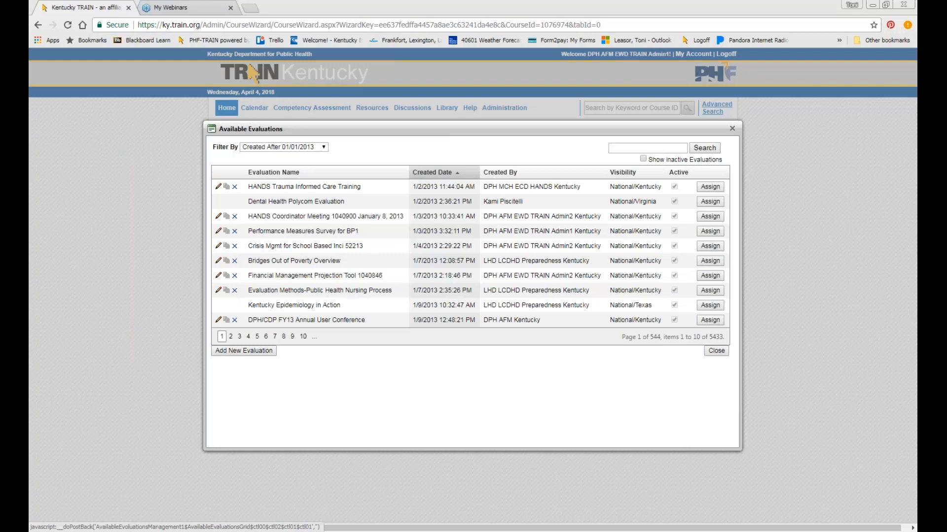
pyautogui.click(432, 172)
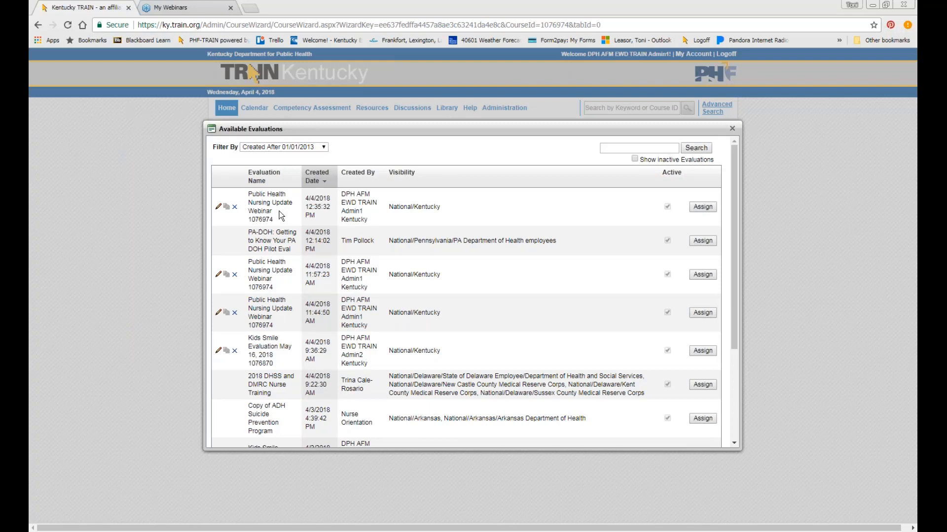
pyautogui.click(703, 207)
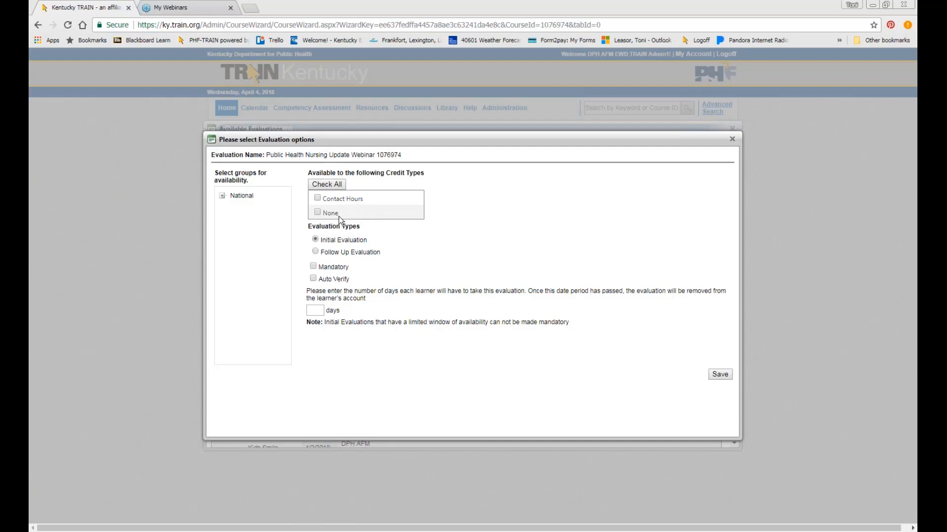
# Step: Make the initial evaluation available to all credit types, and set it as Mandatory and Auto Verify
pyautogui.click(332, 183)
pyautogui.click(314, 268)
pyautogui.click(313, 279)
# Step: Select Kentucky under National as the availability group and save the evaluation assignment
pyautogui.click(222, 197)
pyautogui.scroll(-3, 280, 316)
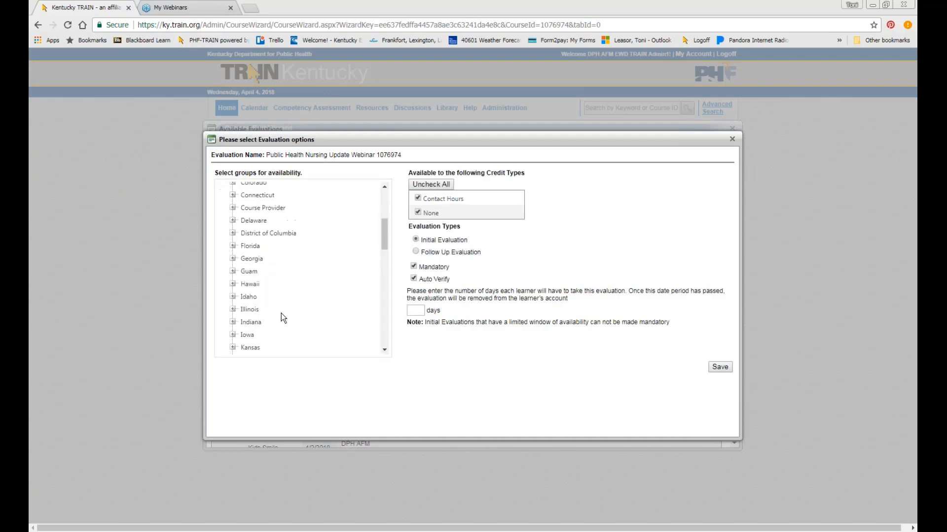
pyautogui.scroll(-2, 278, 314)
pyautogui.click(270, 307)
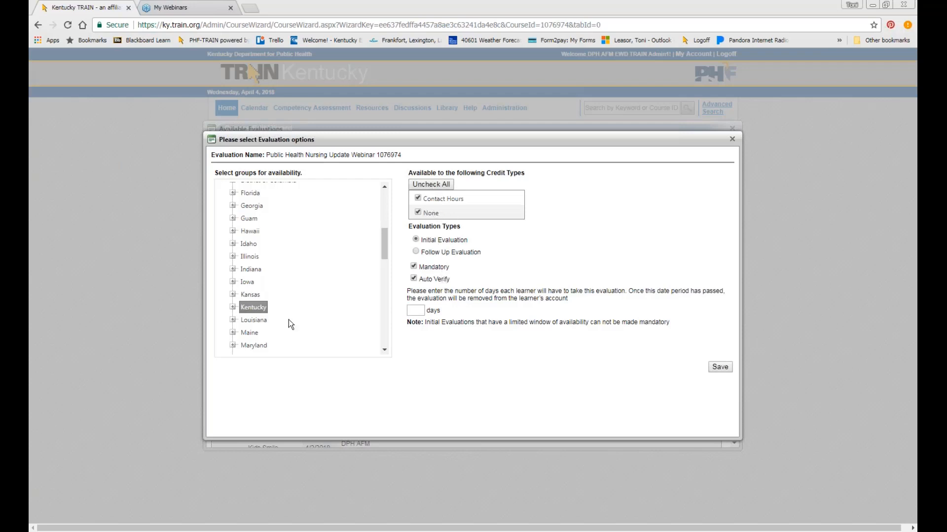
pyautogui.click(721, 368)
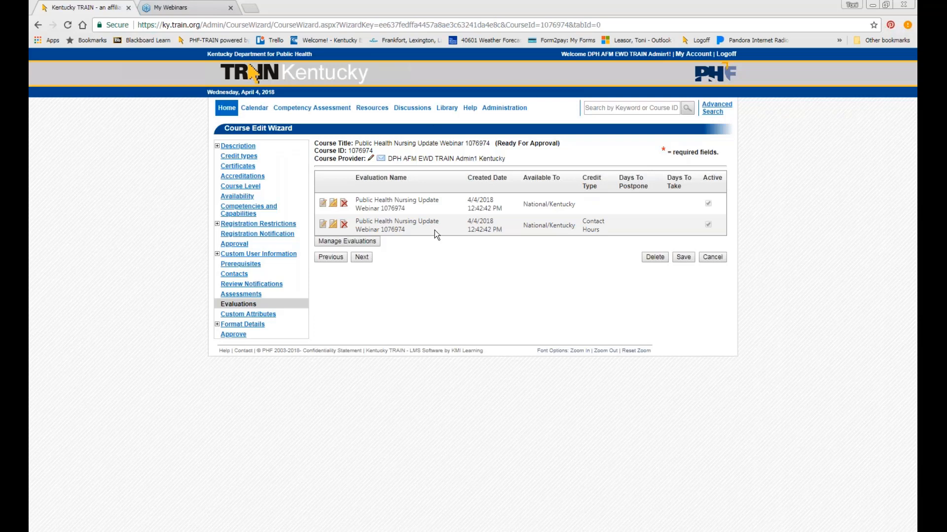
# Step: Review the questions and common settings of the first assigned evaluation, and close it without changes
pyautogui.click(334, 204)
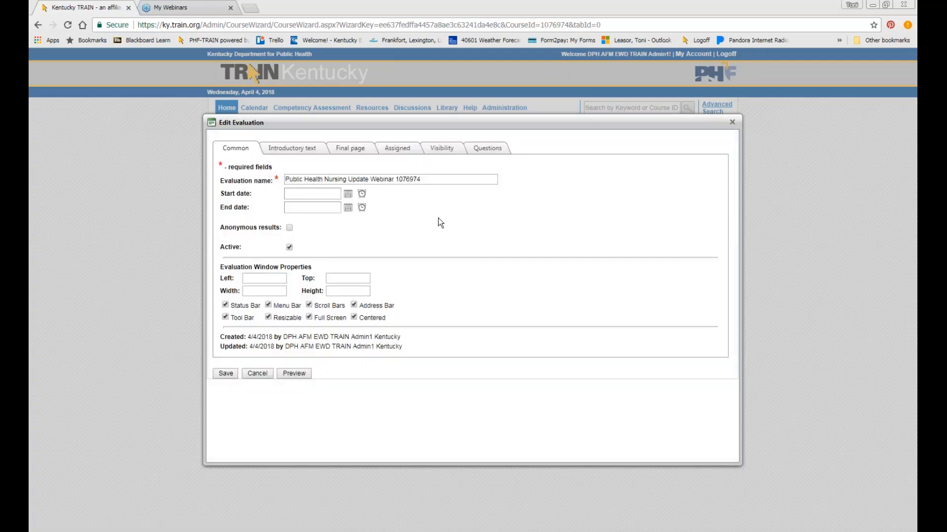
pyautogui.click(487, 152)
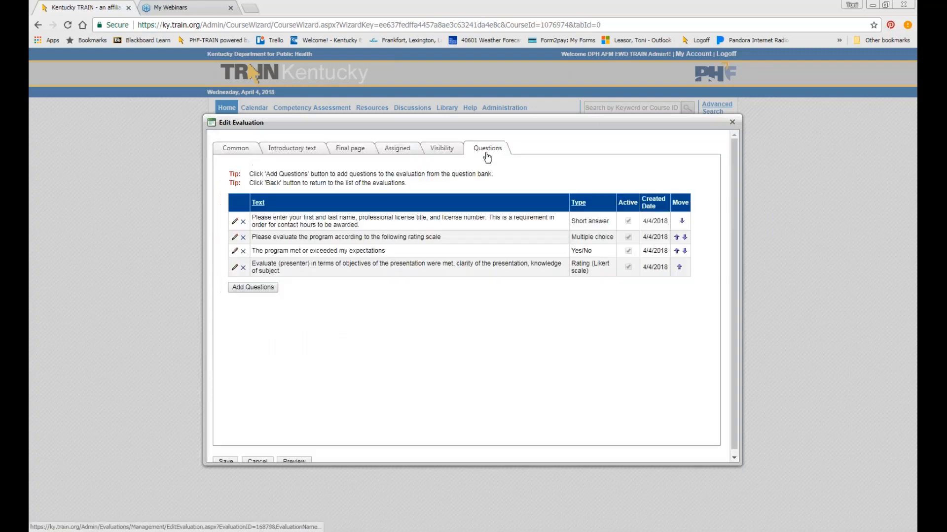
pyautogui.click(244, 152)
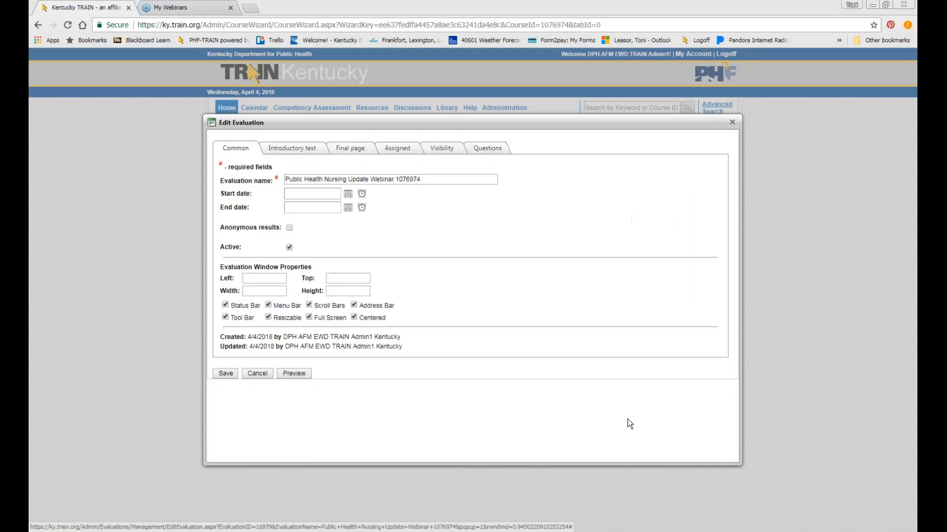
pyautogui.click(733, 120)
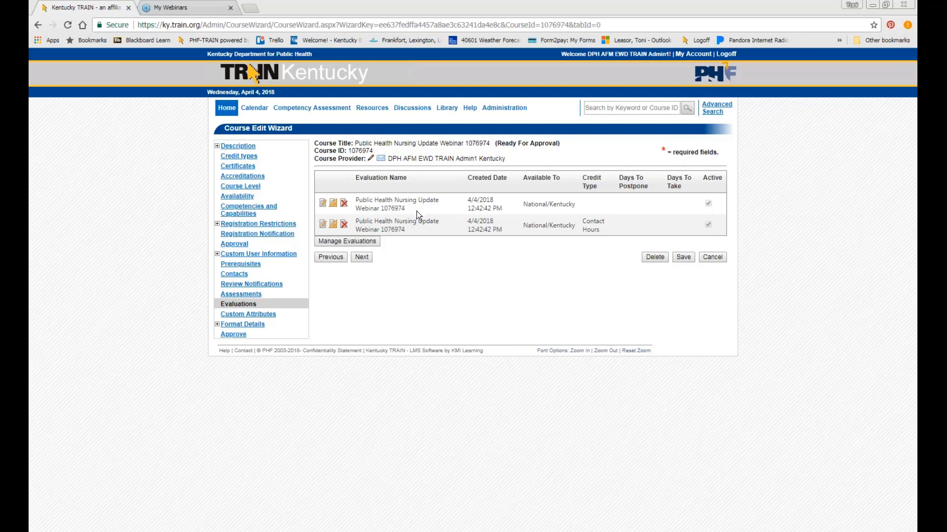
# Step: Remove the assigned Public Health Nursing Update Webinar 1076974 evaluations from the course
pyautogui.click(344, 203)
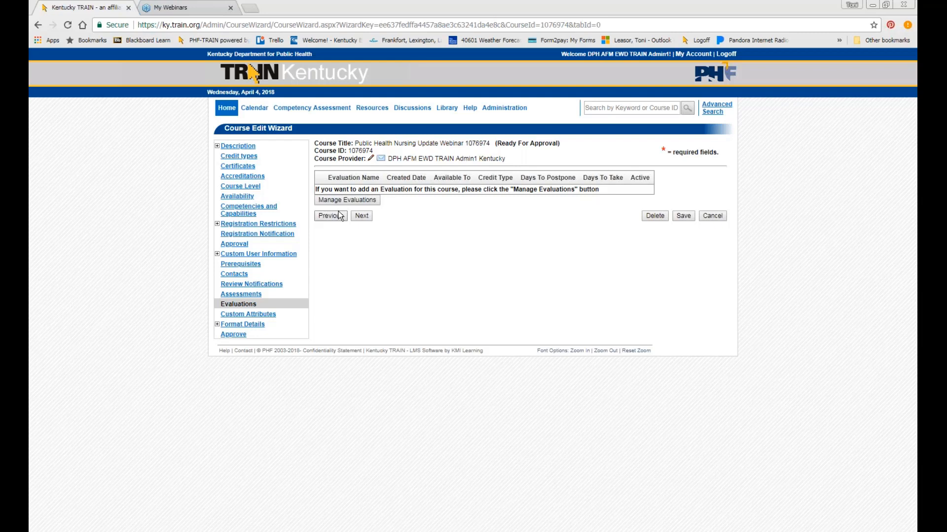
pyautogui.moveTo(490, 143); pyautogui.dragTo(357, 149)
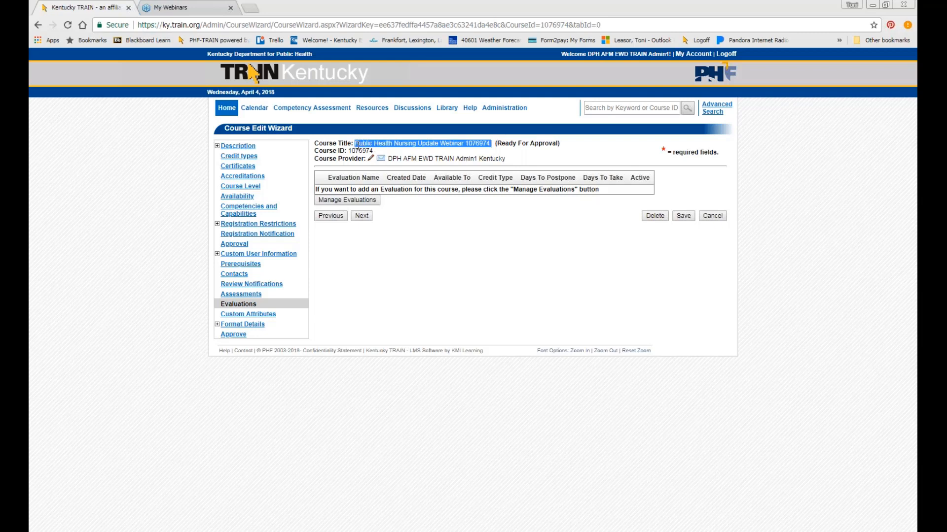
# Step: Search the available evaluations for 1076974 and copy the one created 4/4/2018 11:44:50 AM
pyautogui.click(360, 203)
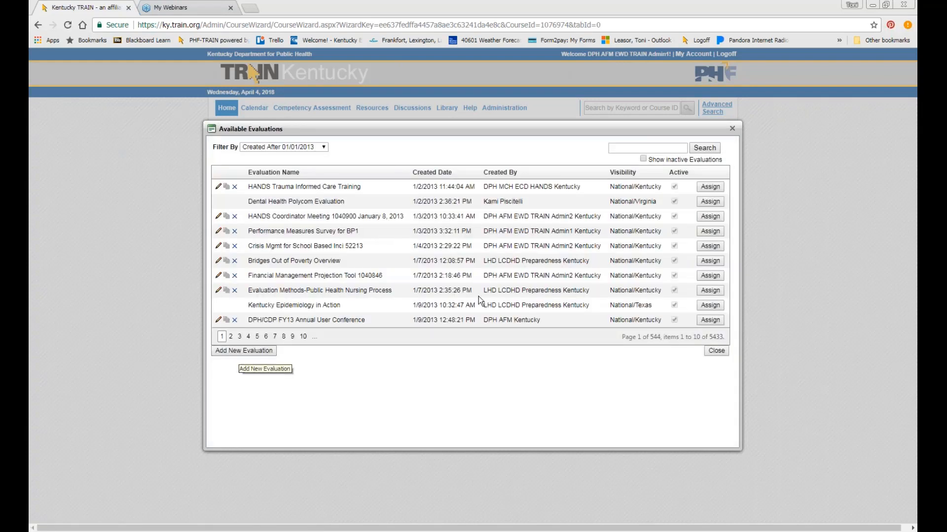
pyautogui.click(650, 147)
pyautogui.write('107')
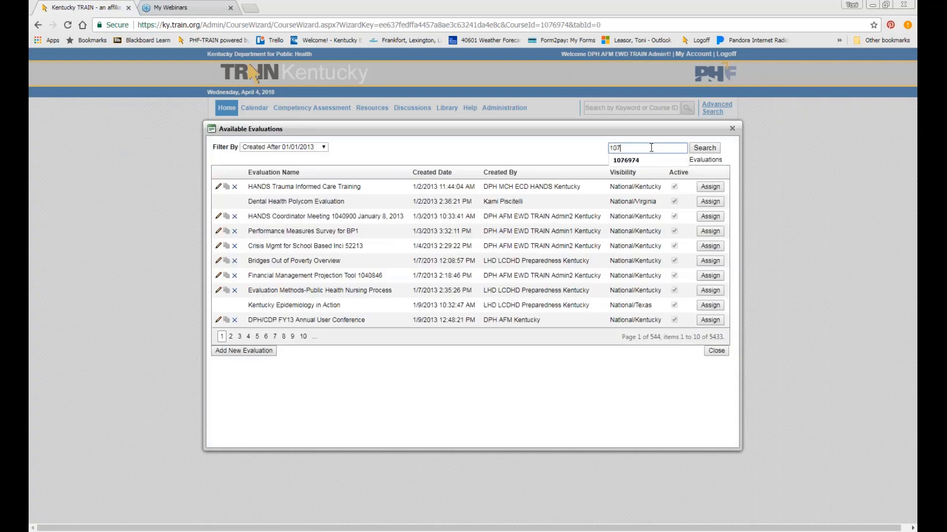
pyautogui.write('6974')
pyautogui.press('Return')
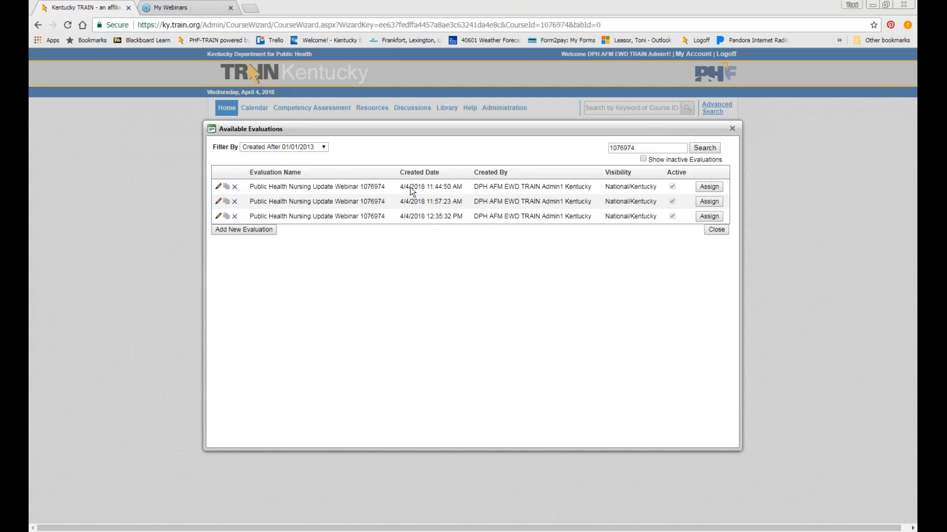
pyautogui.click(227, 188)
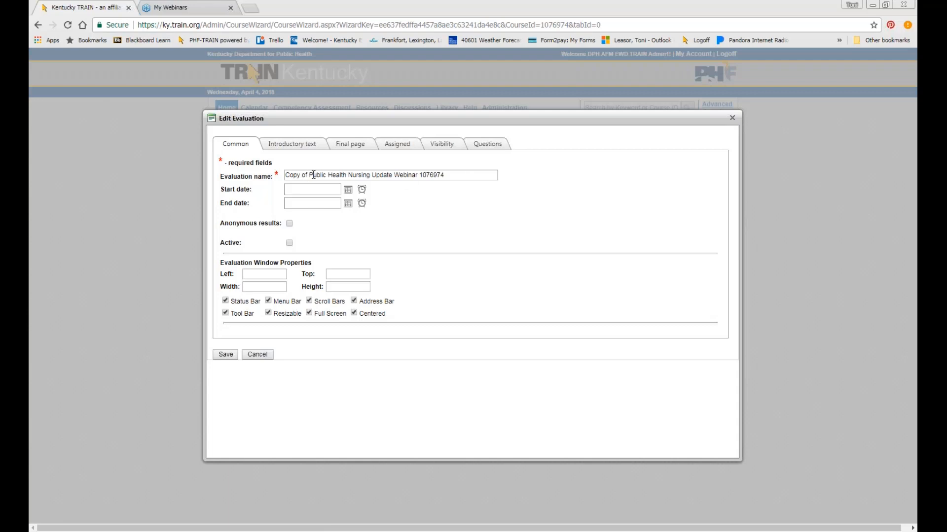
# Step: Rename the copied evaluation as Public Health Nursing Update Webinar 2 1076974
pyautogui.moveTo(285, 176); pyautogui.dragTo(309, 176)
pyautogui.press('BackSpace')
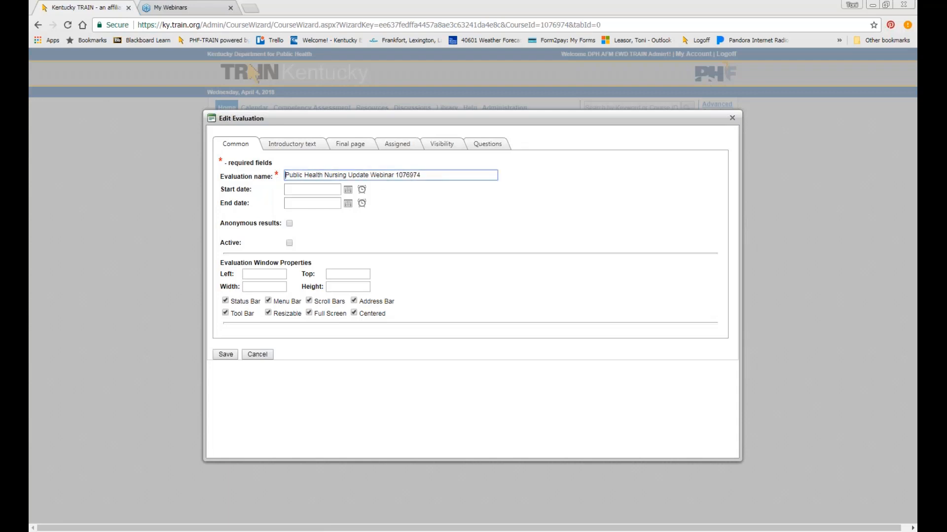
pyautogui.click(429, 179)
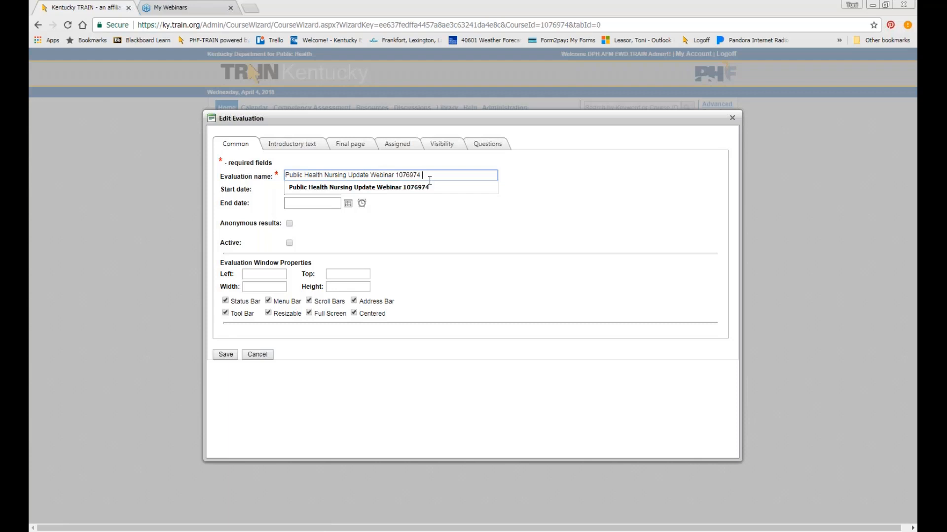
pyautogui.click(395, 176)
pyautogui.write('2')
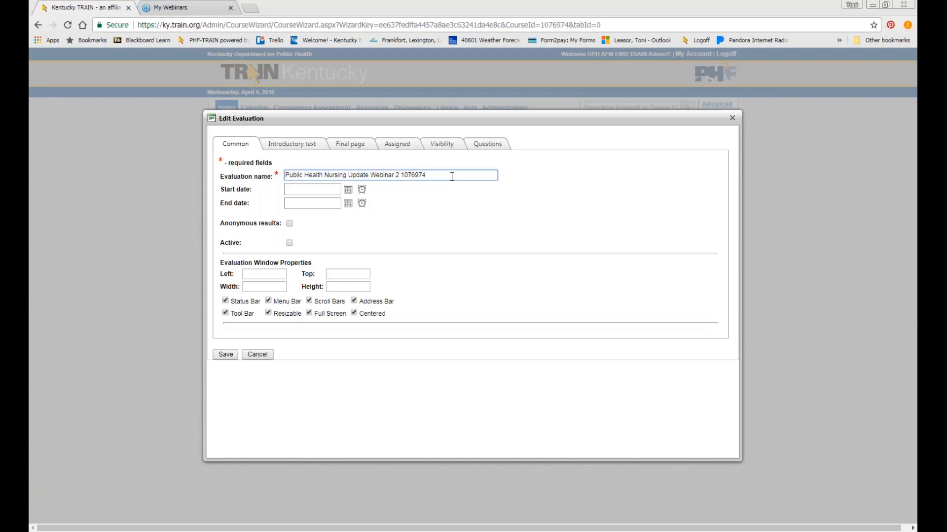
pyautogui.click(457, 261)
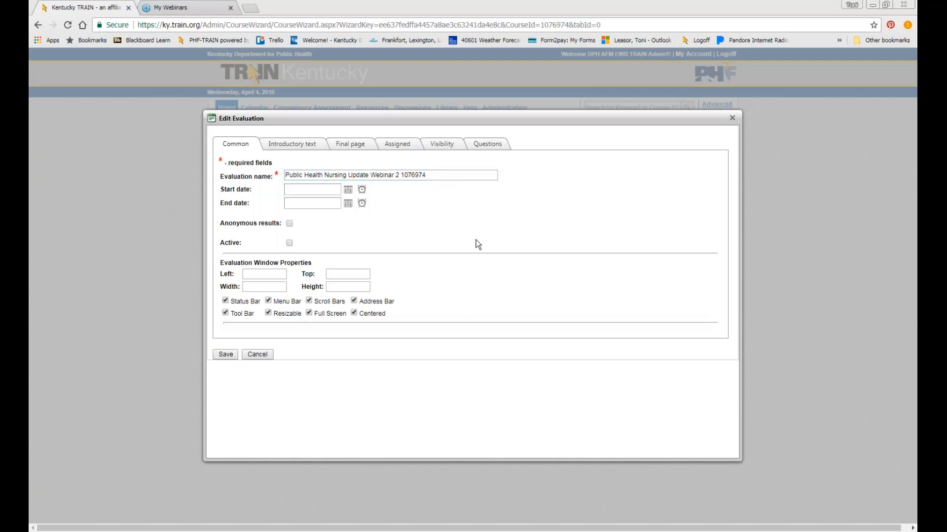
pyautogui.moveTo(444, 176); pyautogui.dragTo(404, 174)
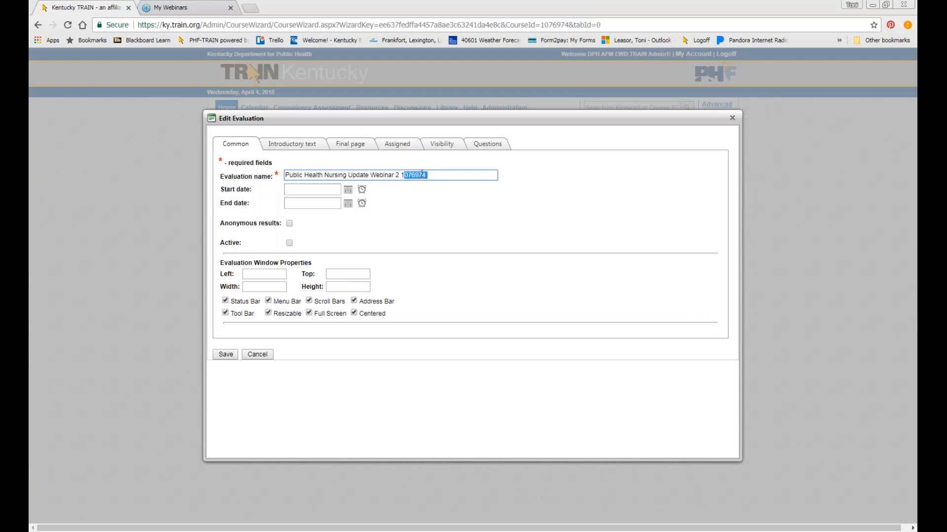
pyautogui.click(462, 213)
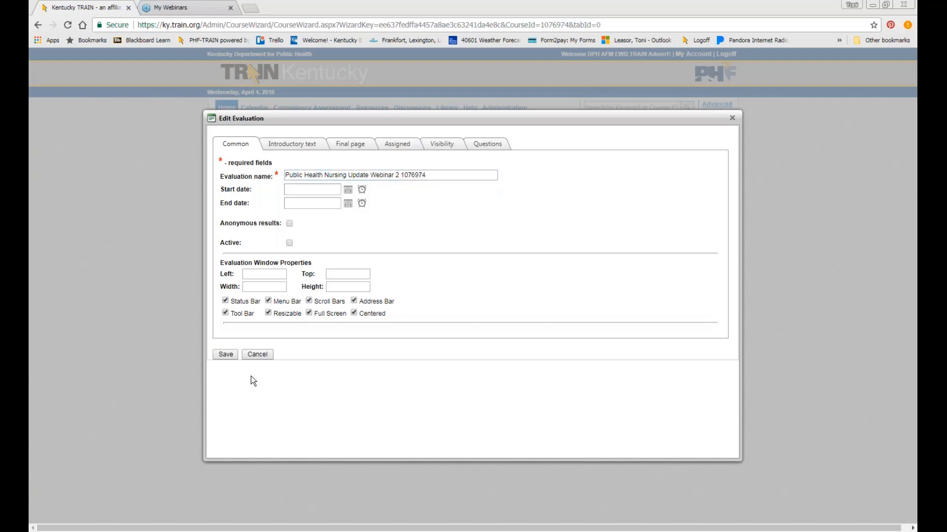
# Step: Save the copied evaluation and choose to activate it
pyautogui.click(220, 353)
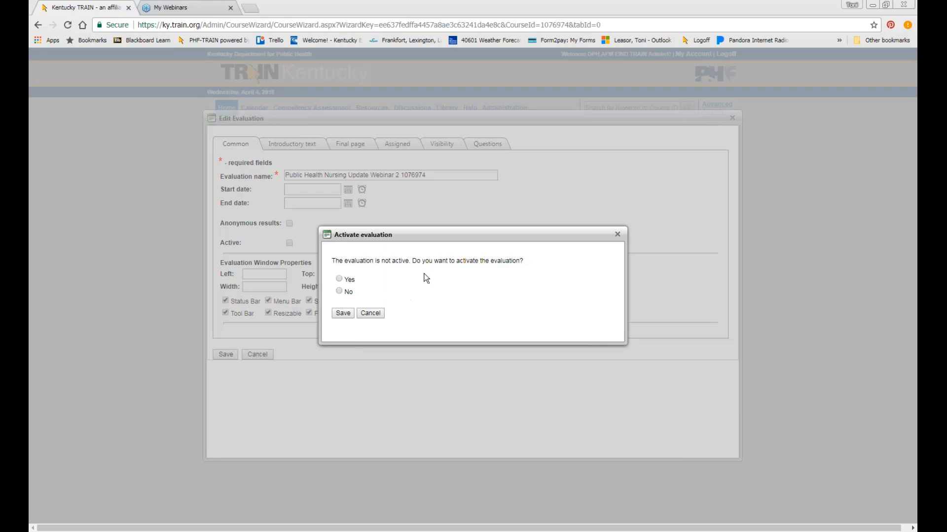
pyautogui.click(339, 279)
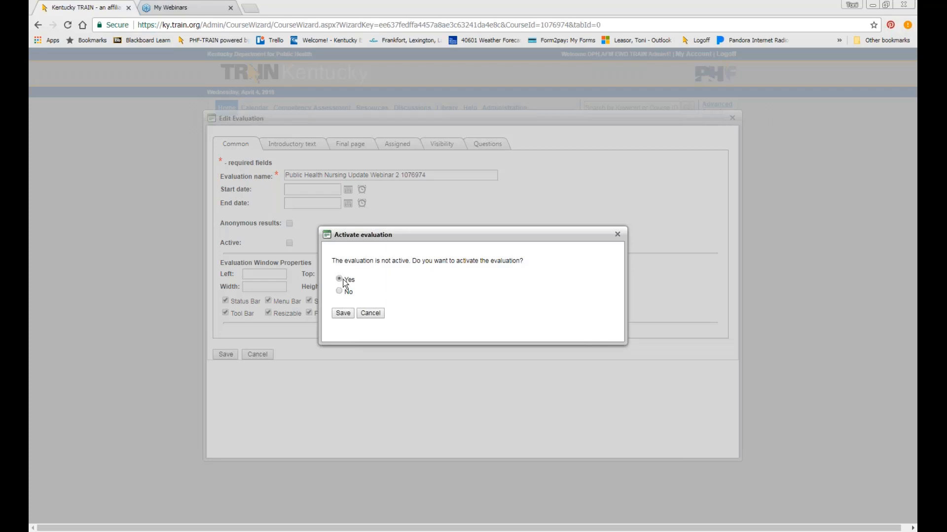
pyautogui.click(344, 314)
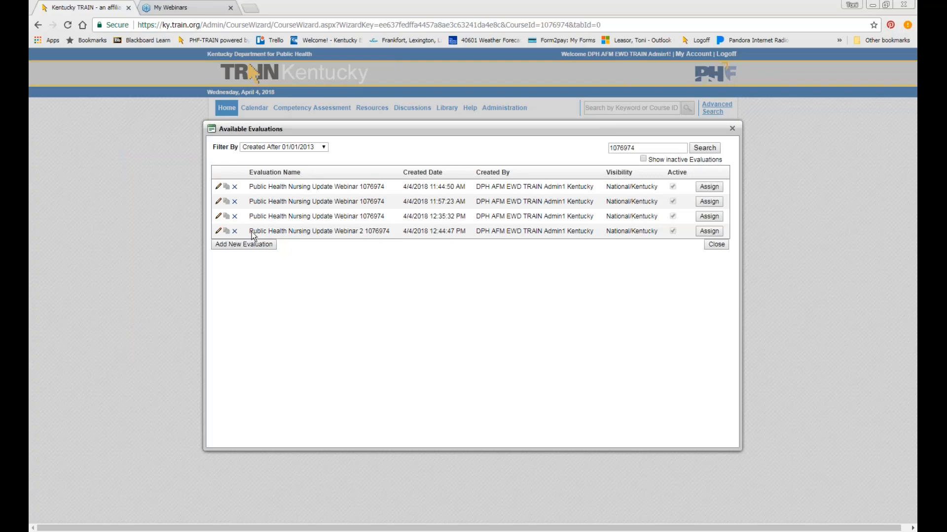
# Step: Assign Public Health Nursing Update Webinar 2 1076974 to the Kentucky group for all credit types as a mandatory, auto-verified initial evaluation
pyautogui.click(708, 233)
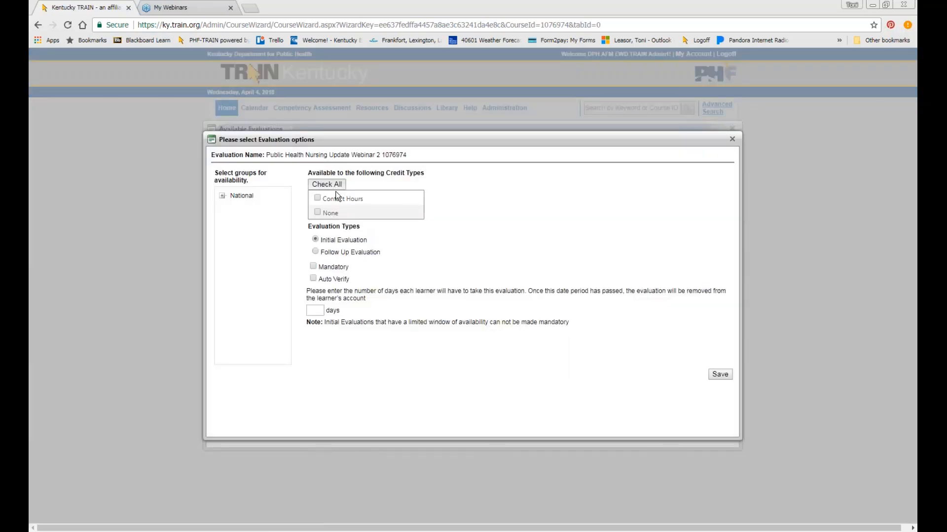
pyautogui.click(335, 189)
pyautogui.click(336, 269)
pyautogui.click(337, 279)
pyautogui.click(223, 197)
pyautogui.scroll(-5, 298, 340)
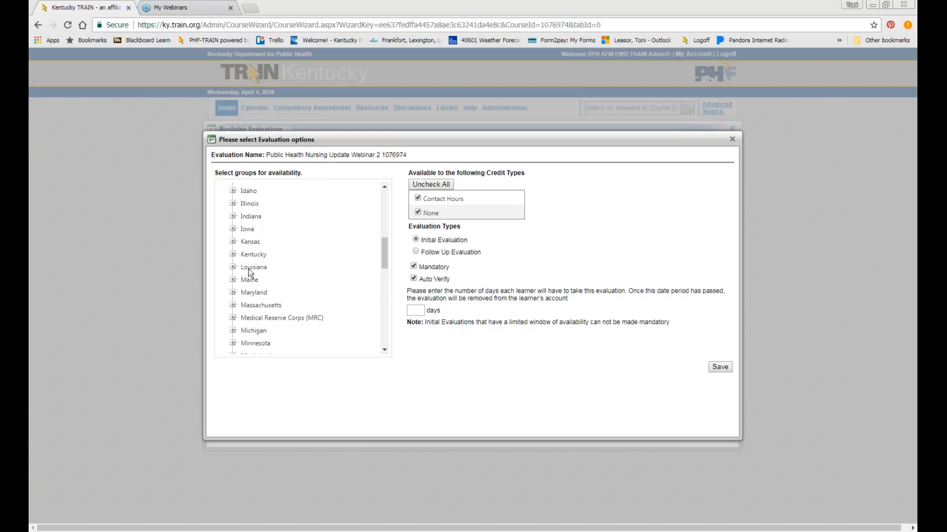
pyautogui.click(729, 367)
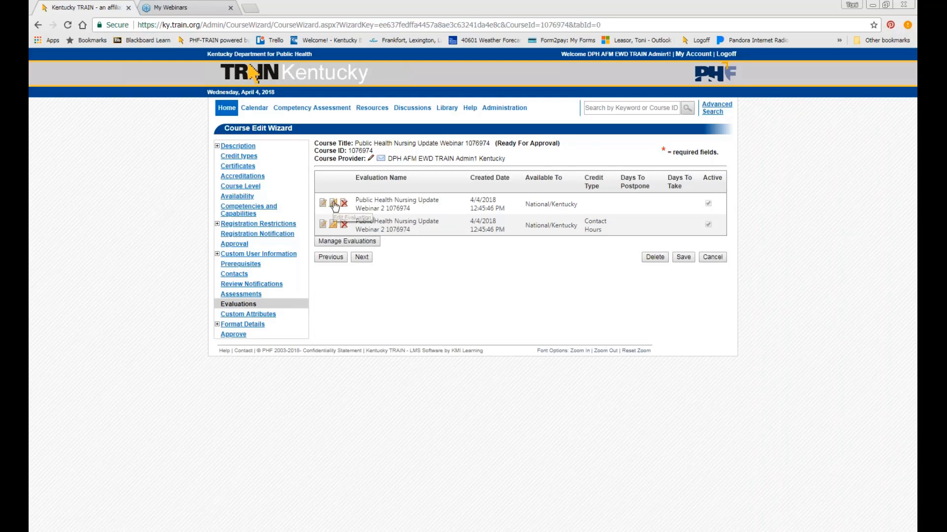
# Step: In the assigned evaluation's questions, add a Rating (Likert scale) question reusing the text of the existing "Evaluate (presenter)" question
pyautogui.click(334, 224)
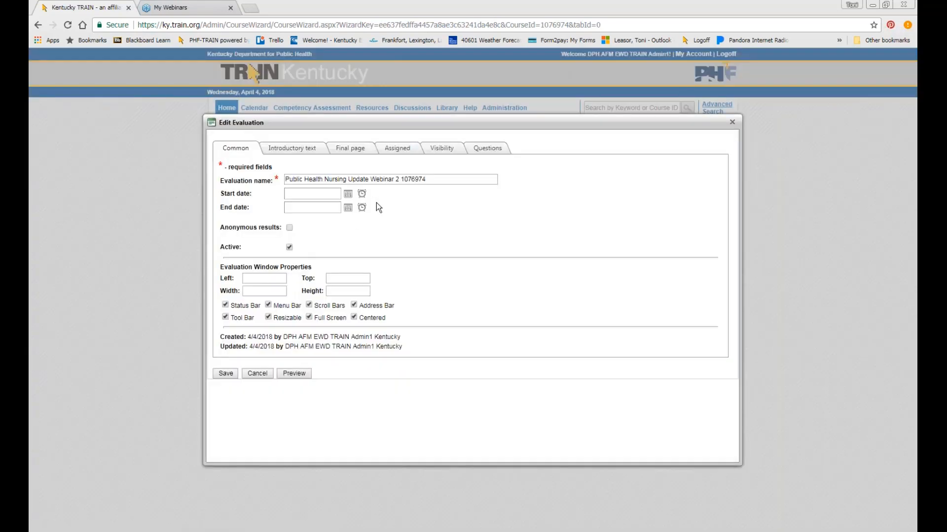
pyautogui.click(488, 149)
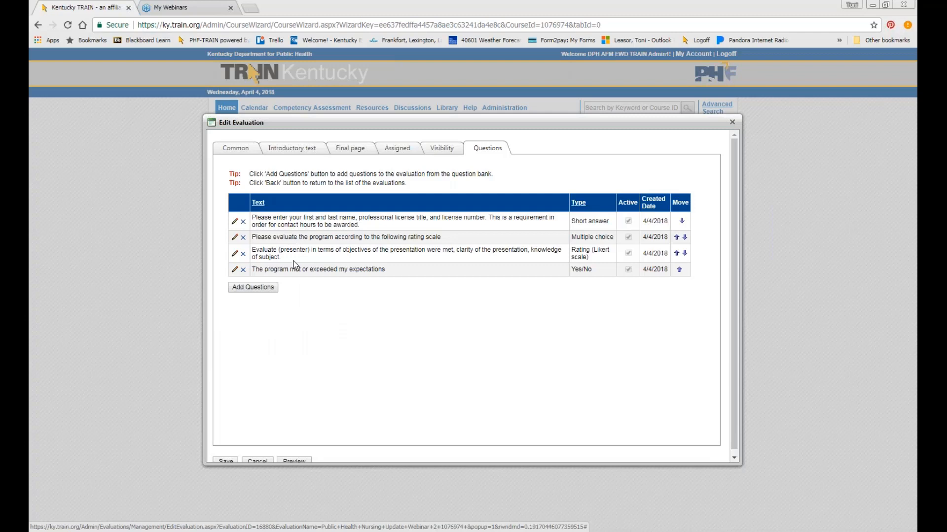
pyautogui.moveTo(284, 258); pyautogui.dragTo(245, 252)
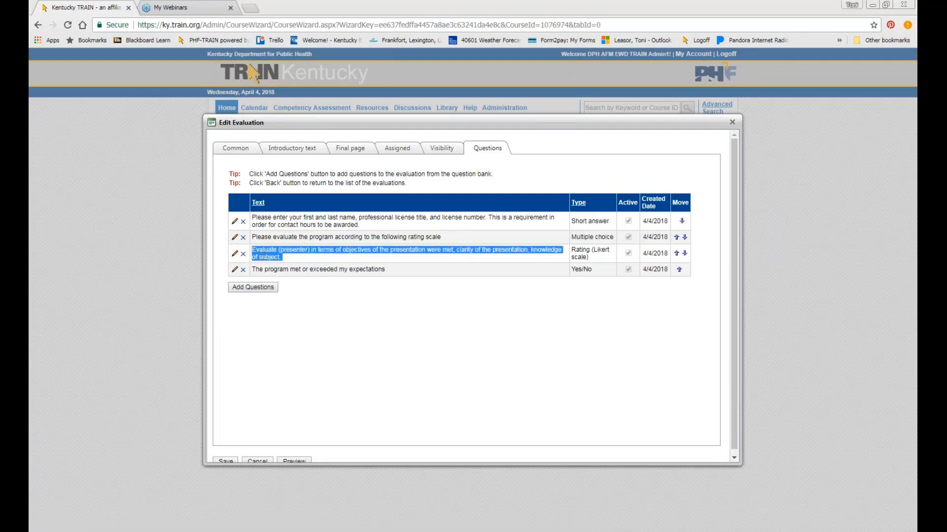
pyautogui.click(253, 287)
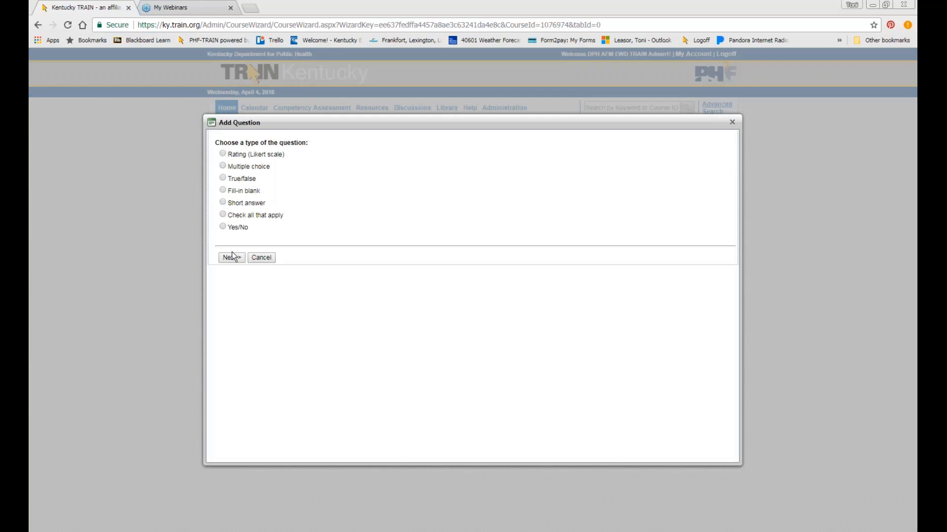
pyautogui.click(238, 258)
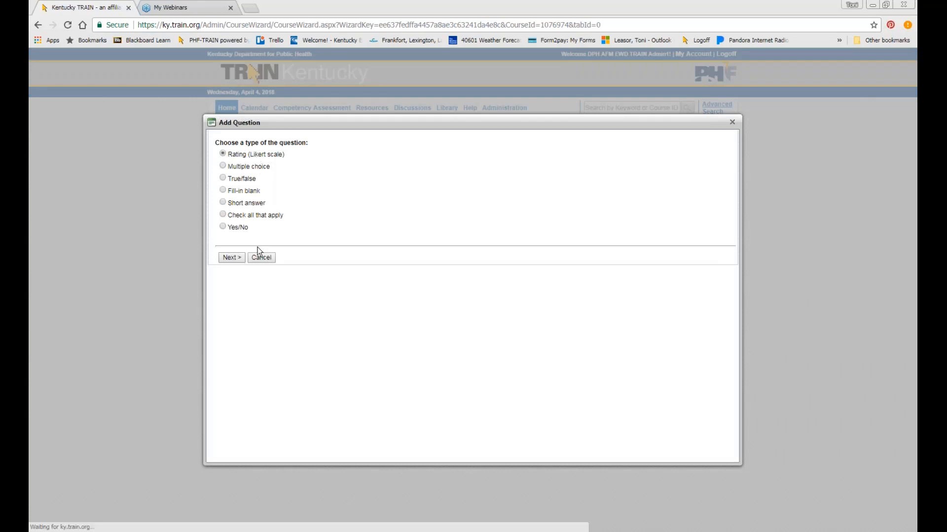
pyautogui.rightClick(304, 206)
pyautogui.click(345, 274)
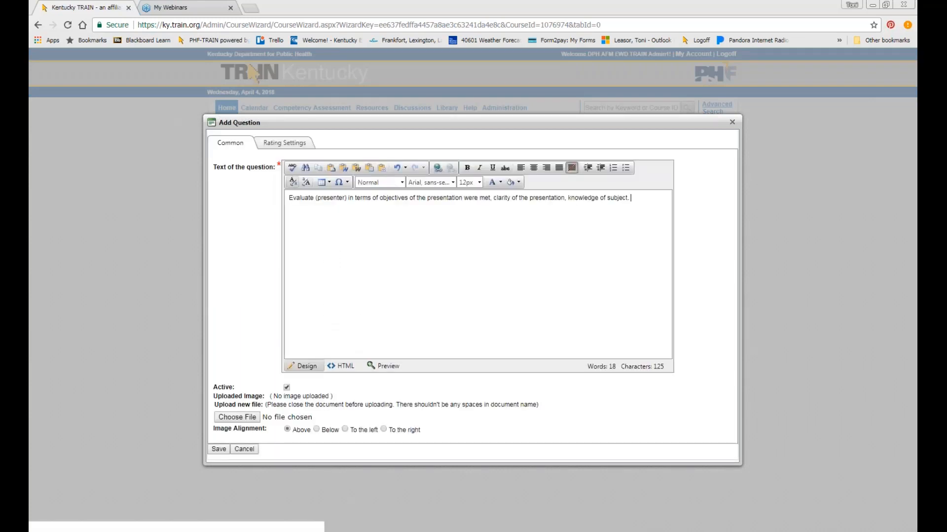
# Step: Set the new question's rating scale from 0 (N/A) to 5 (Excellent) and save the question
pyautogui.click(298, 143)
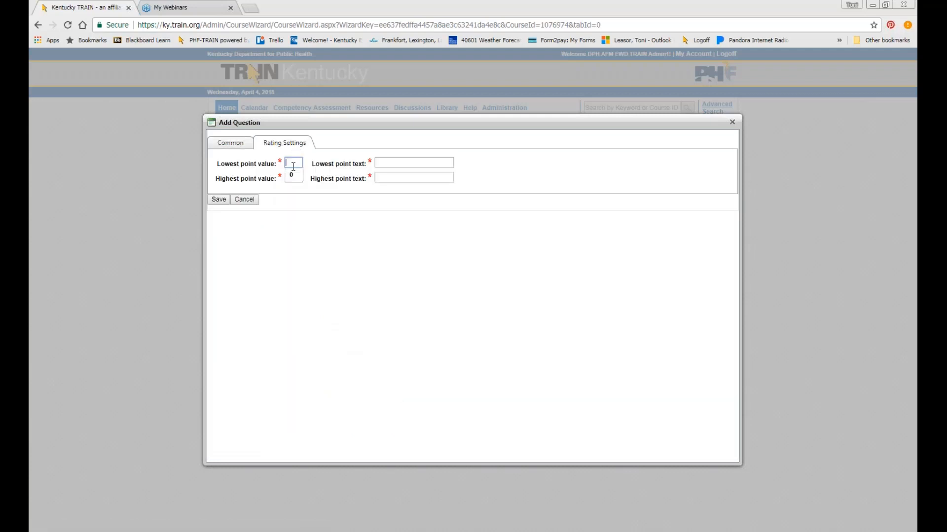
pyautogui.click(293, 166)
pyautogui.press('Tab')
pyautogui.press('Down')
pyautogui.press('Down')
pyautogui.press('Tab')
pyautogui.press('Tab')
pyautogui.press('Down')
pyautogui.press('Down')
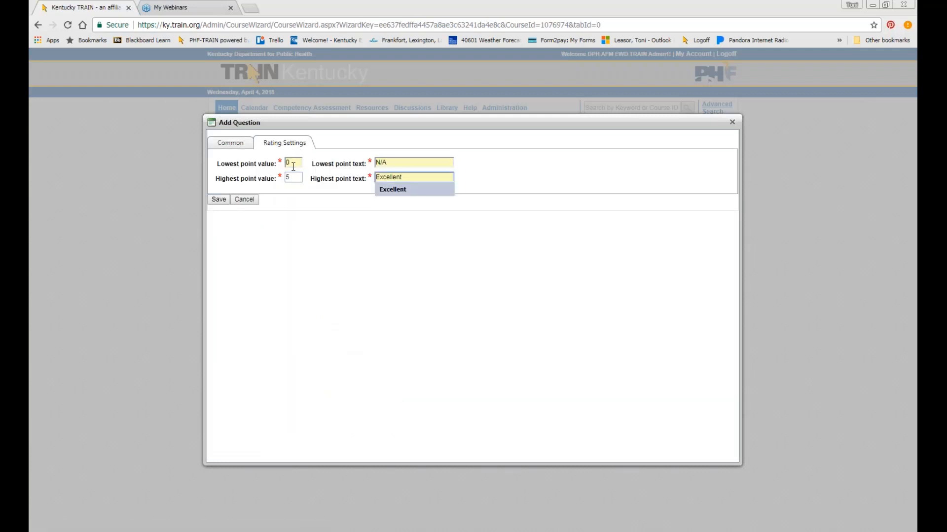
pyautogui.press('Tab')
pyautogui.press('Return')
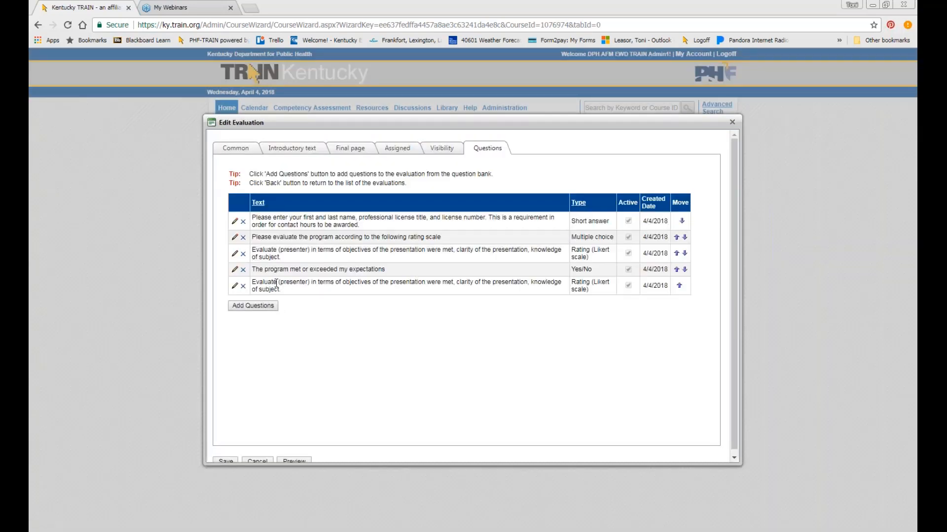
# Step: Move the added "Evaluate (presenter)" rating question up two places in the question order
pyautogui.moveTo(284, 292); pyautogui.dragTo(253, 282)
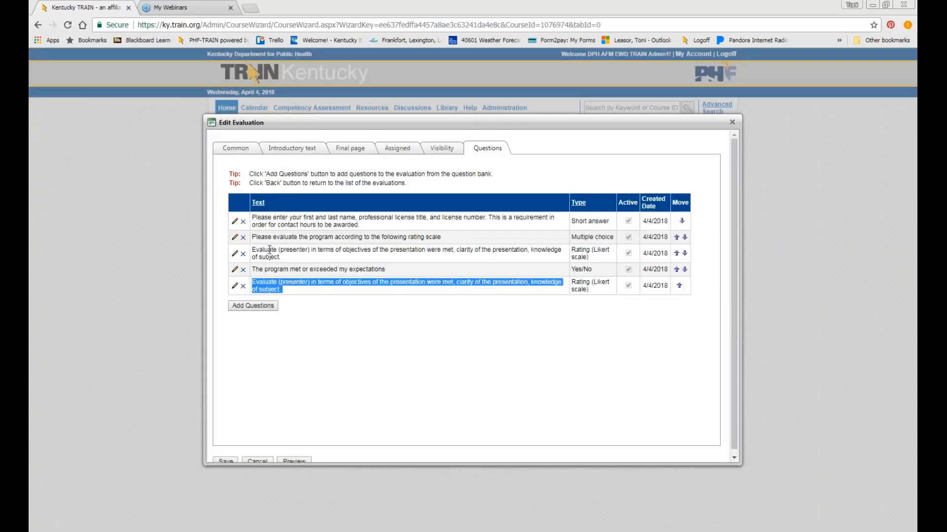
pyautogui.click(680, 291)
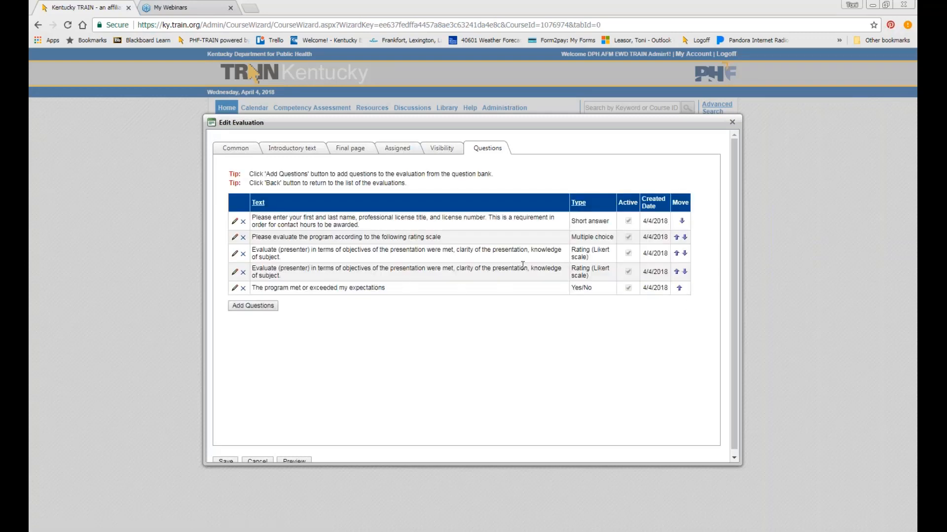
pyautogui.click(677, 271)
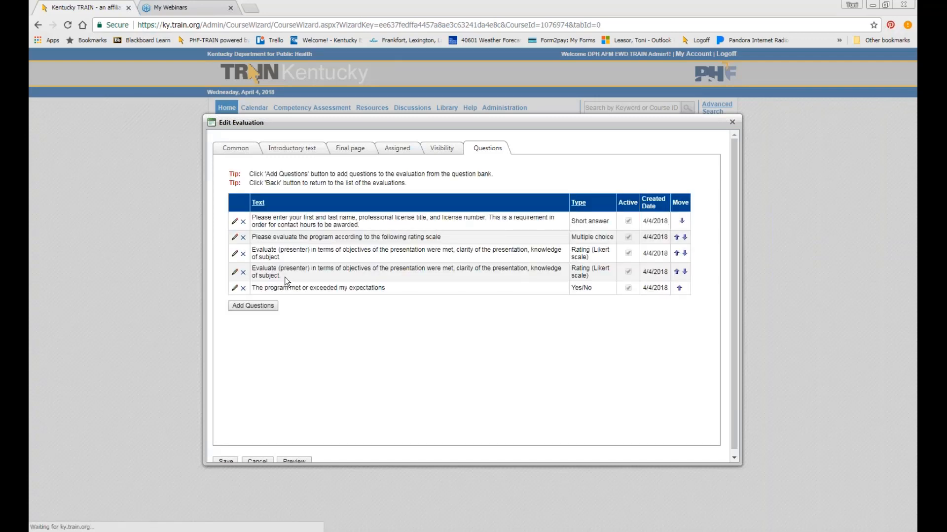
# Step: Delete the multiple choice question "Please evaluate the program according to the following rating scale" and save the evaluation
pyautogui.click(243, 238)
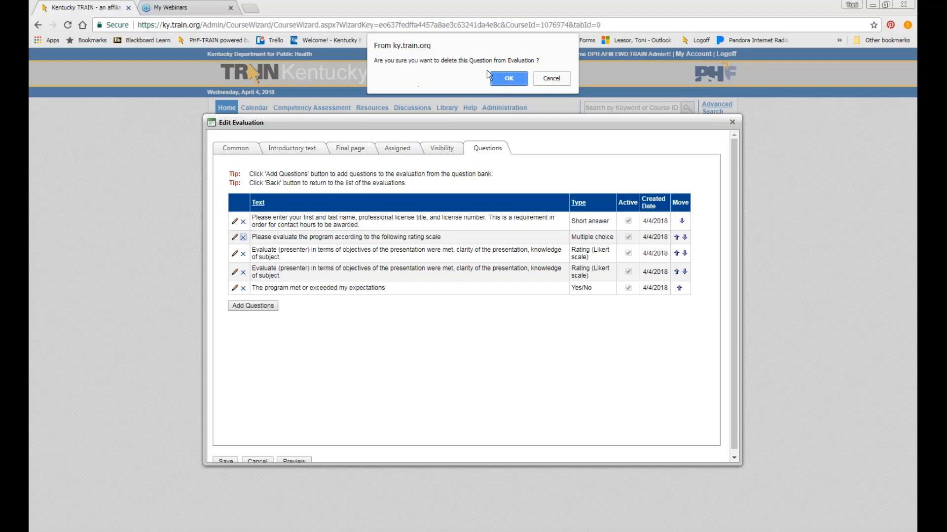
pyautogui.click(507, 79)
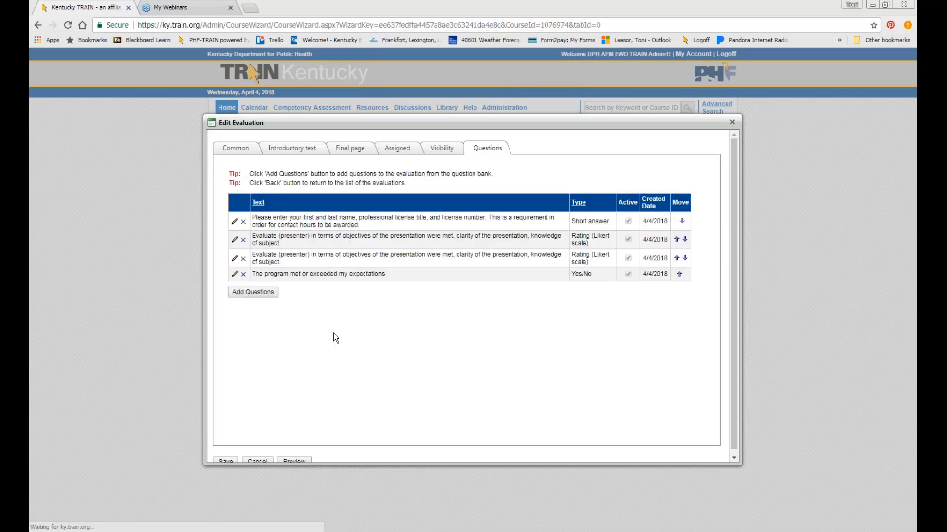
pyautogui.scroll(-1, 347, 326)
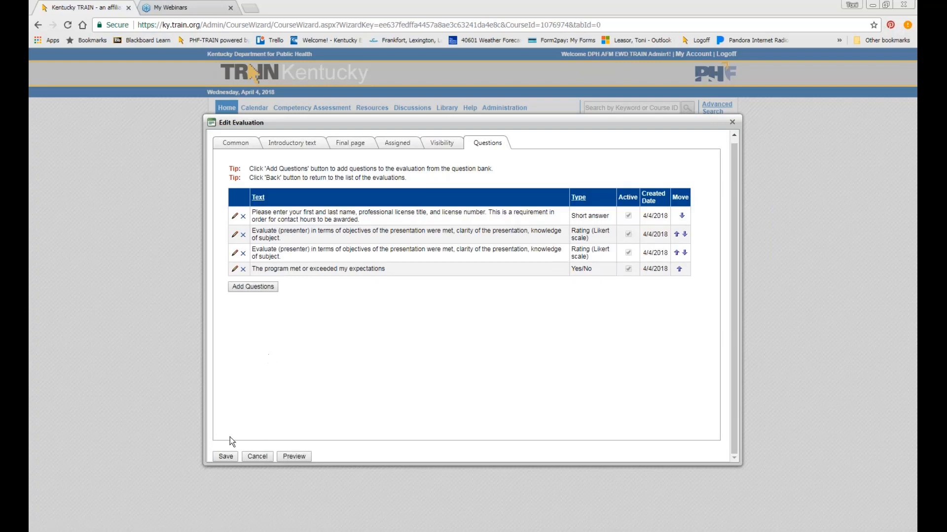
pyautogui.click(230, 456)
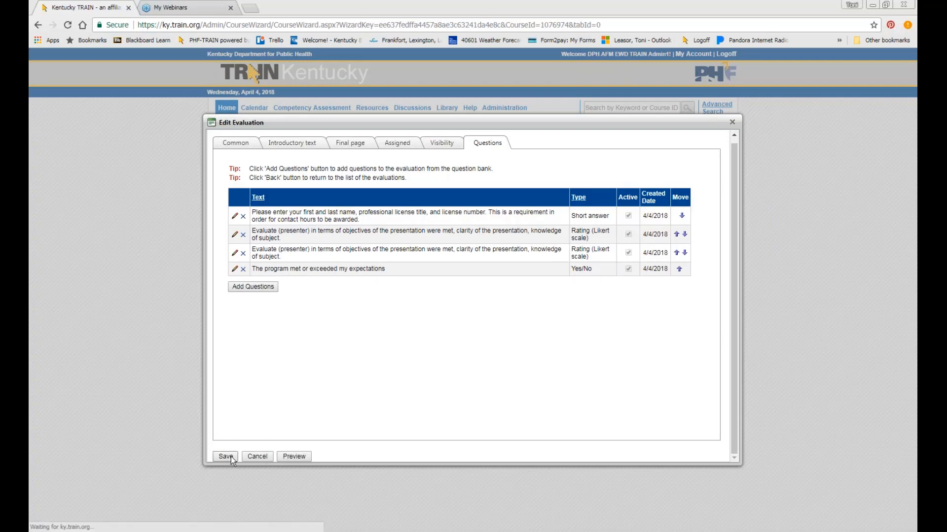